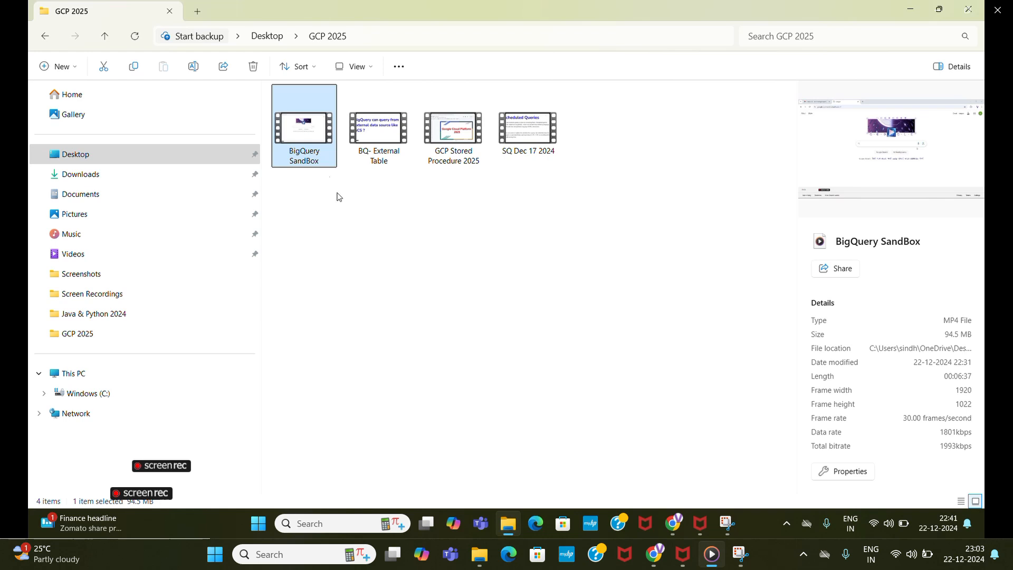
# Play the BigQuery SandBox video from the GCP 2025 folder, adjust its volume and skip ahead in the playback.
pyautogui.doubleClick(312, 154)
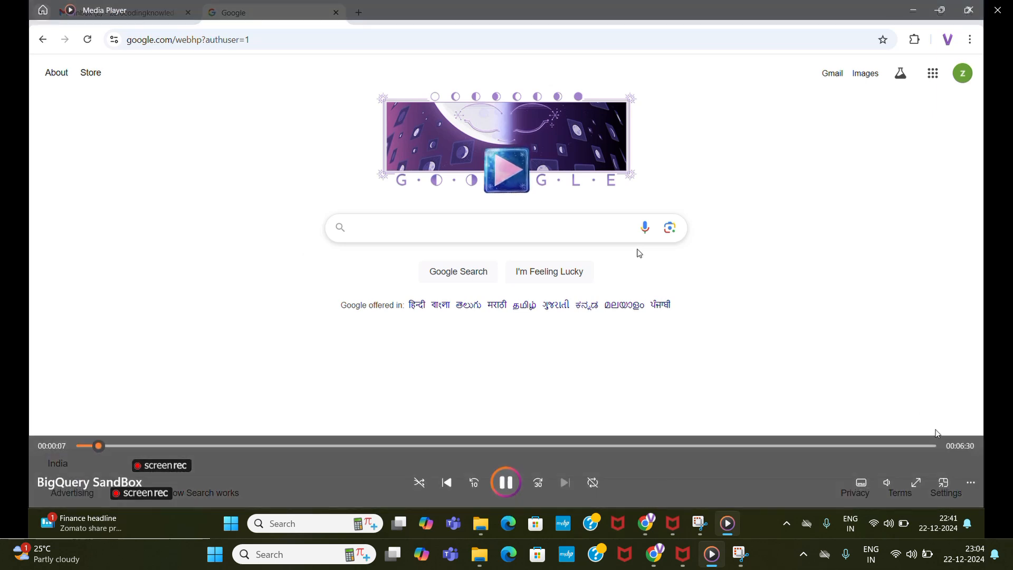
pyautogui.click(888, 483)
pyautogui.click(845, 450)
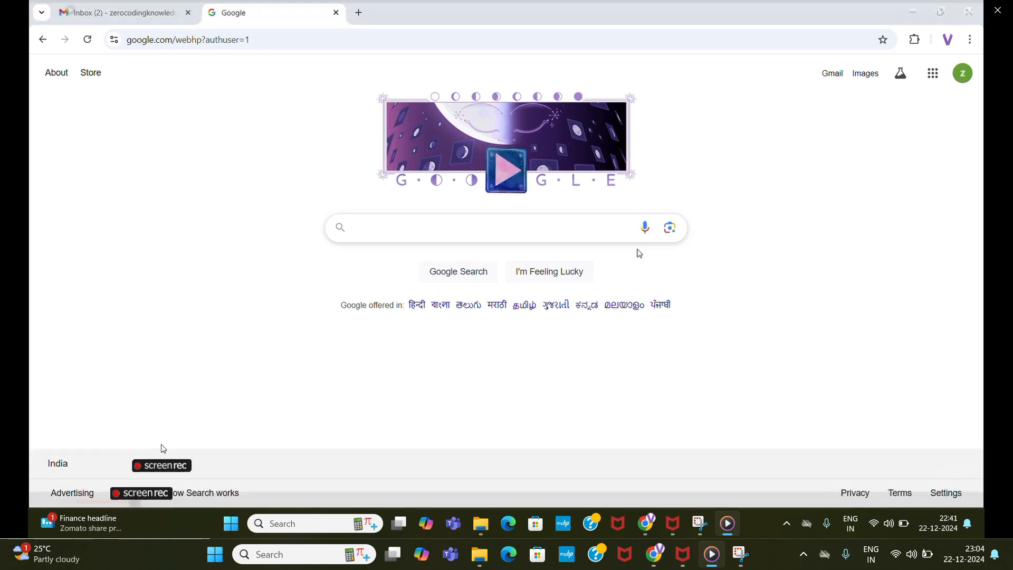
pyautogui.click(176, 446)
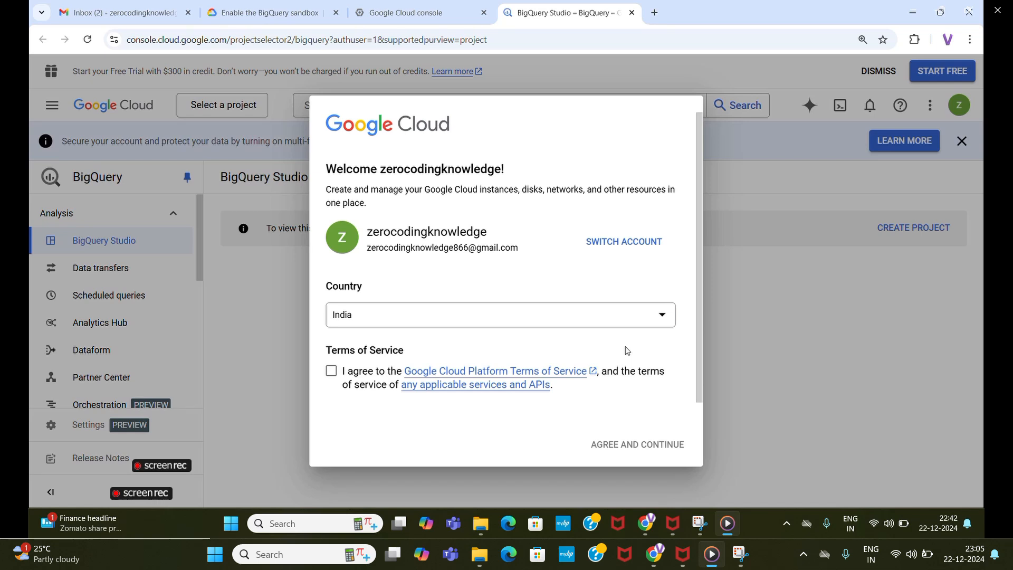
# Review the BigQuery sandbox guide's instructions on accepting the terms and creating a project, and check the other account's console.
pyautogui.click(280, 10)
pyautogui.scroll(-4, 380, 302)
pyautogui.scroll(-3, 381, 298)
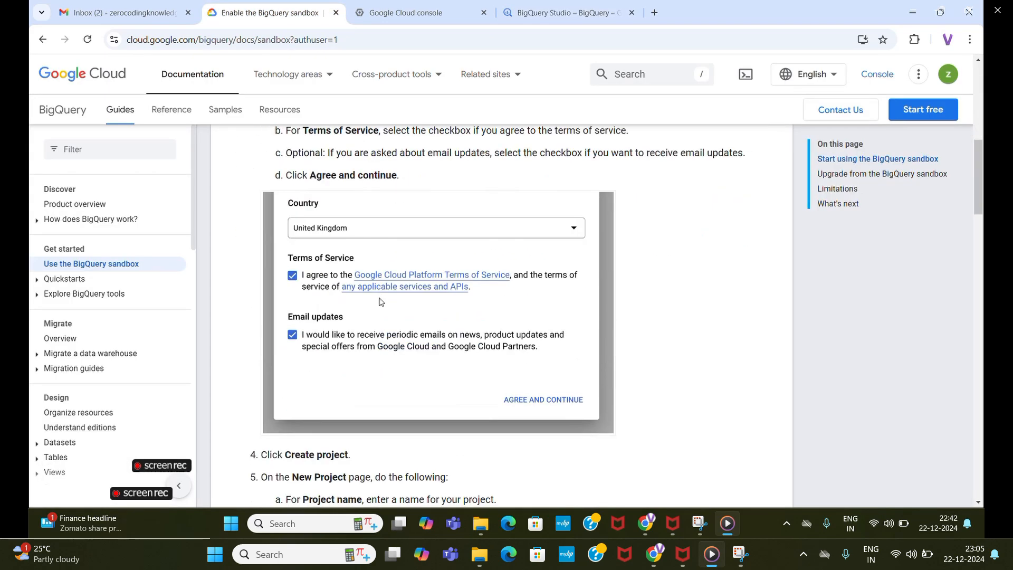
pyautogui.scroll(-7, 348, 291)
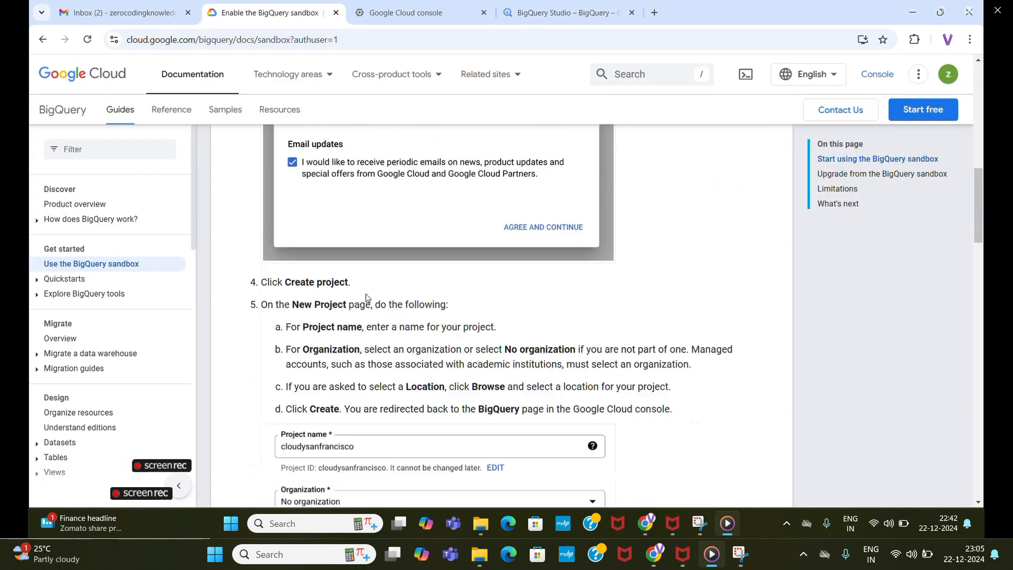
pyautogui.scroll(-10, 368, 298)
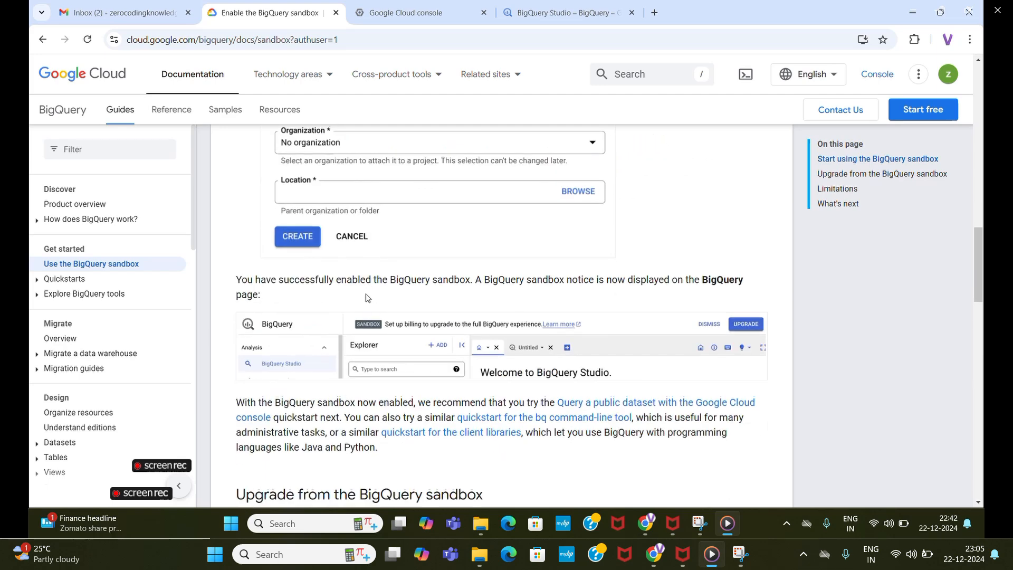
pyautogui.scroll(7, 368, 298)
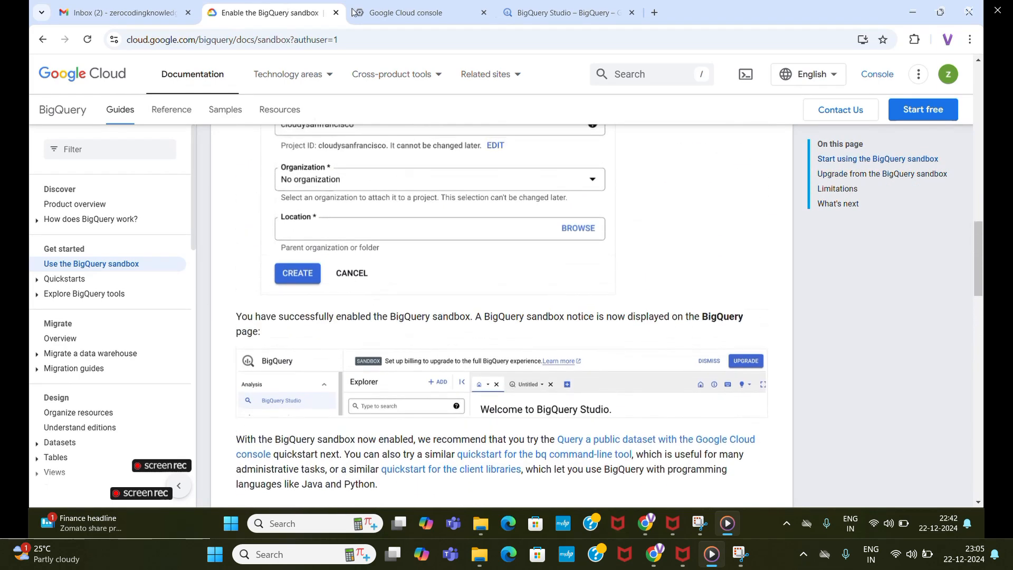
pyautogui.click(376, 14)
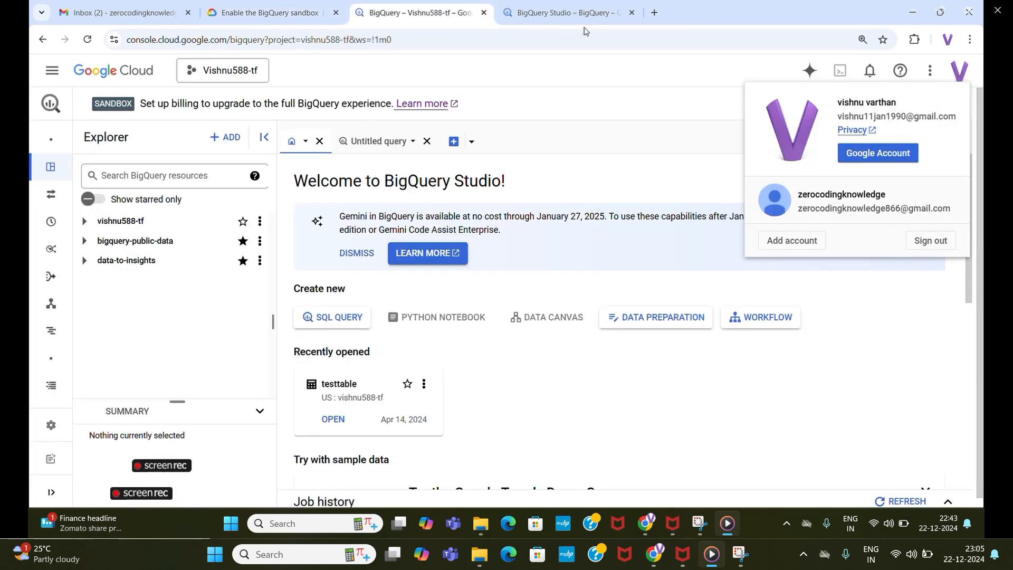
# Agree to the Google Cloud Platform Terms of Service in the BigQuery Studio welcome dialog and continue.
pyautogui.click(626, 20)
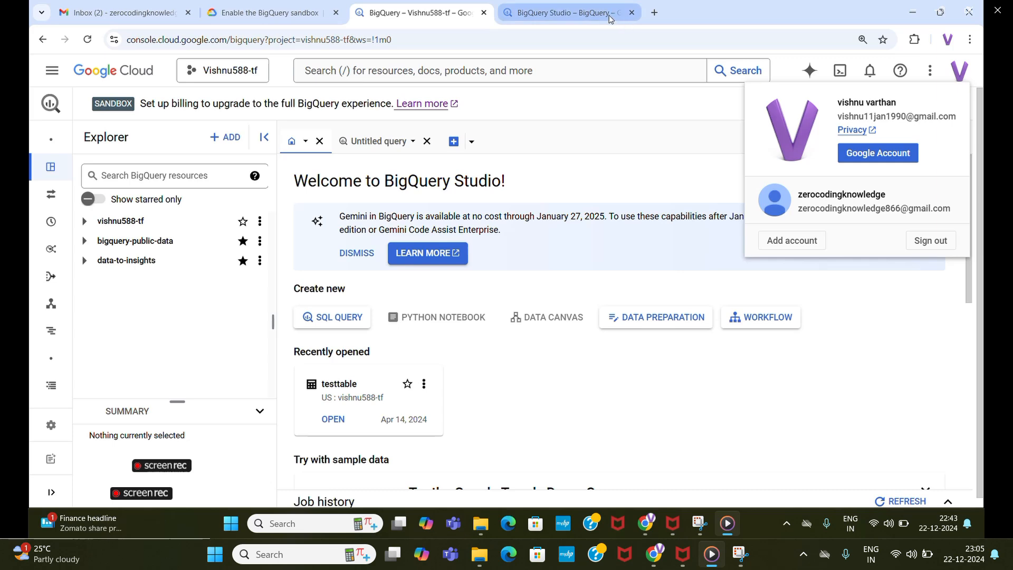
pyautogui.click(331, 371)
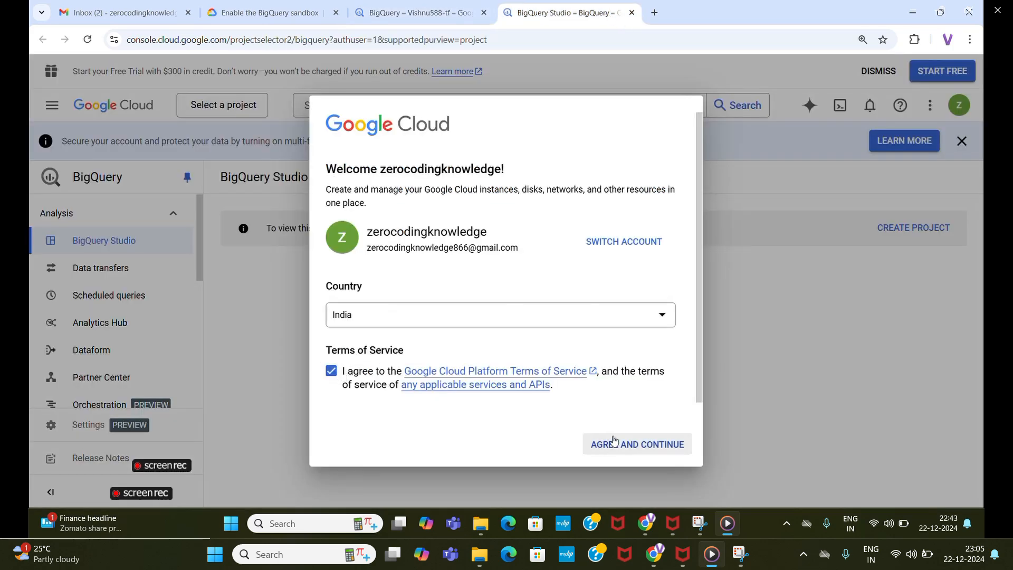
pyautogui.scroll(-1, 527, 328)
pyautogui.click(630, 451)
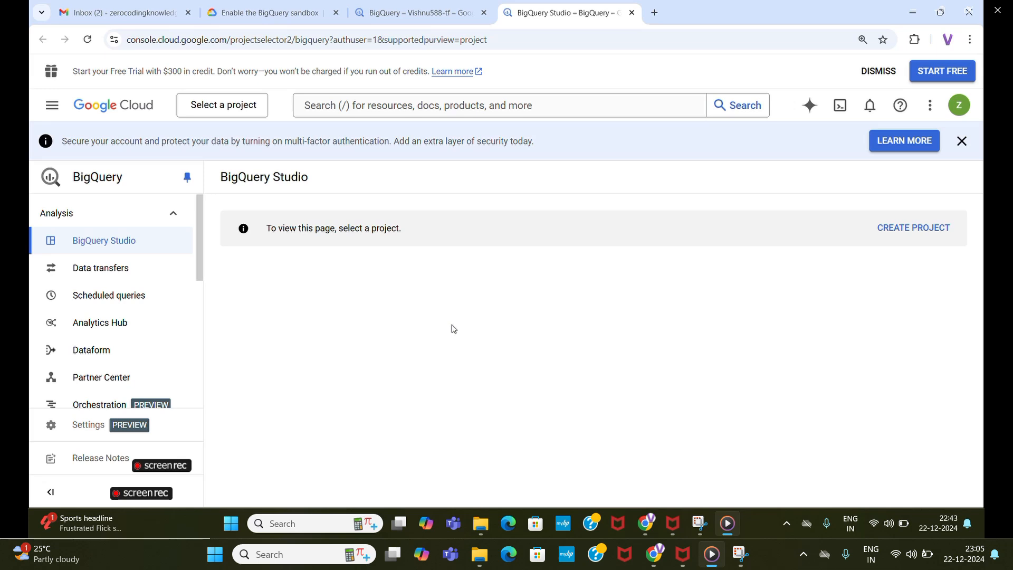
# Create a new Google Cloud project with the suggested project name and No organization as its location.
pyautogui.click(227, 110)
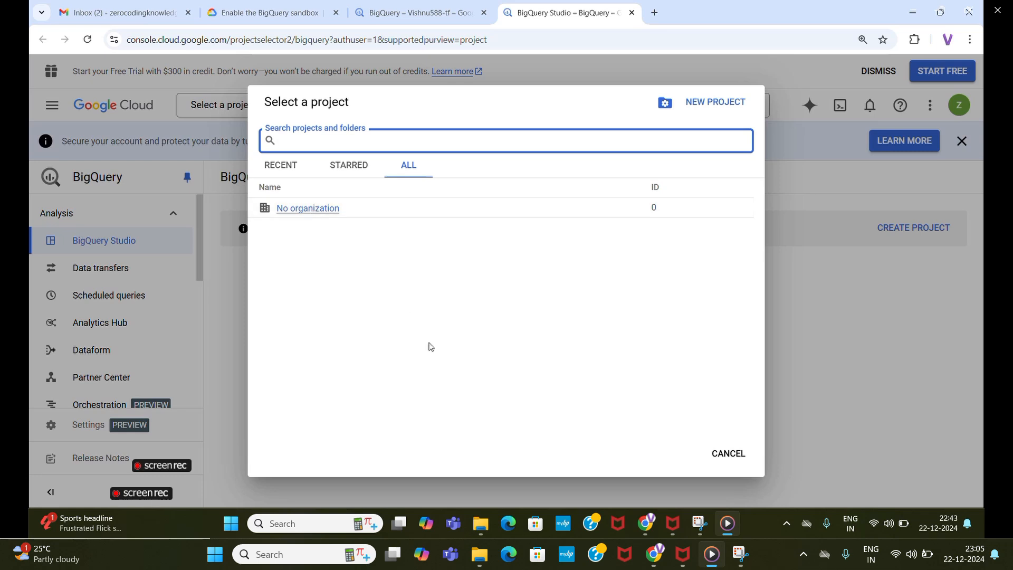
pyautogui.click(701, 102)
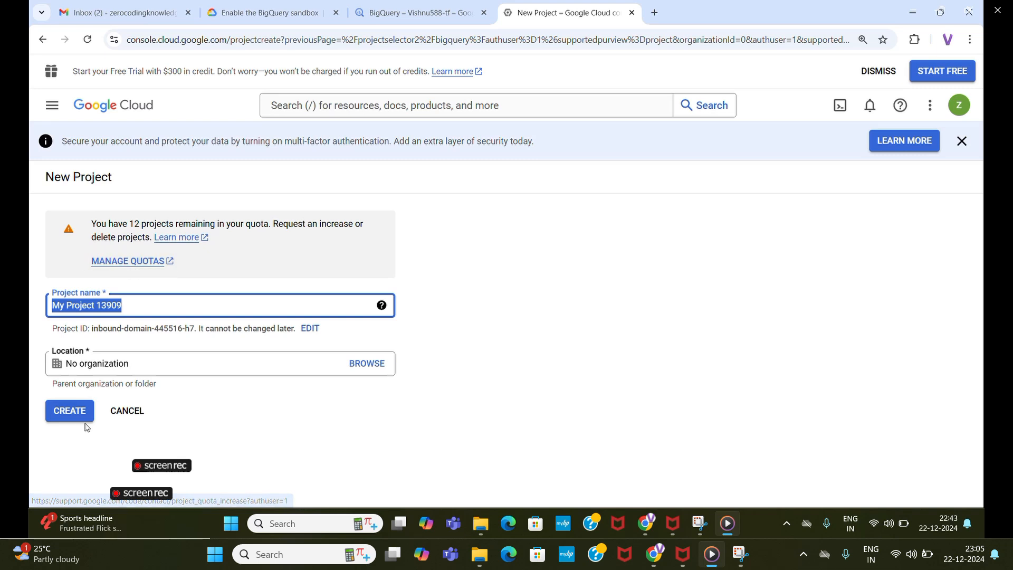
pyautogui.click(71, 415)
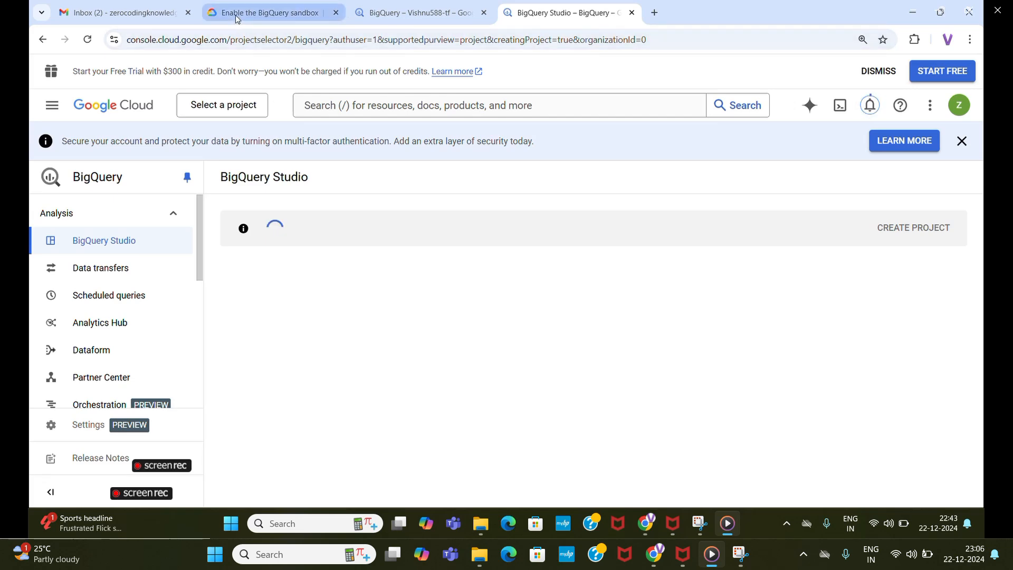
# Go through the sandbox guide's sections on the sandbox notice, upgrading and limitations.
pyautogui.click(285, 13)
pyautogui.scroll(-1, 353, 306)
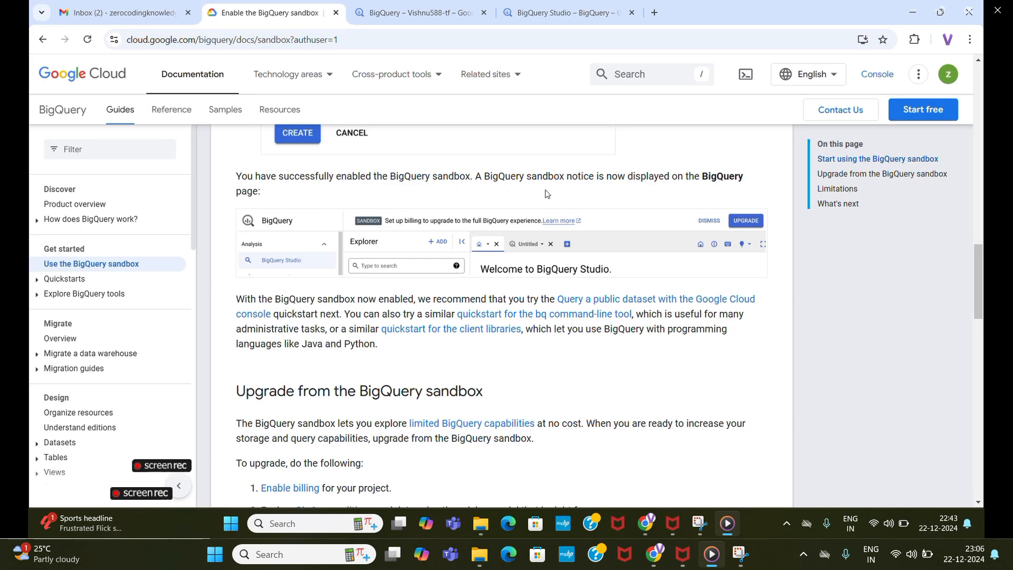
pyautogui.scroll(1, 546, 193)
pyautogui.scroll(-2, 546, 193)
pyautogui.scroll(-2, 530, 259)
pyautogui.scroll(-1, 529, 259)
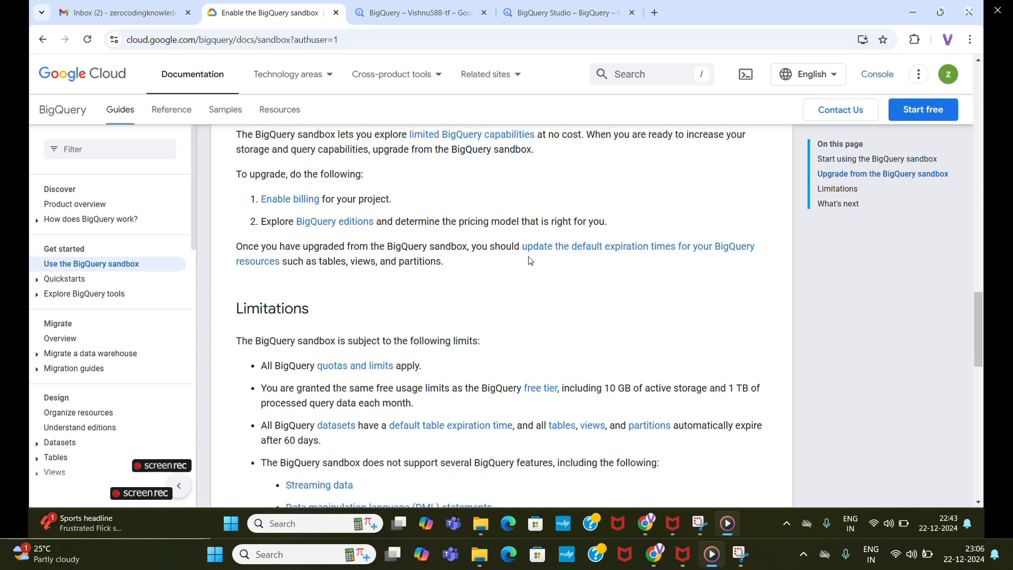
pyautogui.scroll(-3, 530, 259)
pyautogui.scroll(1, 530, 260)
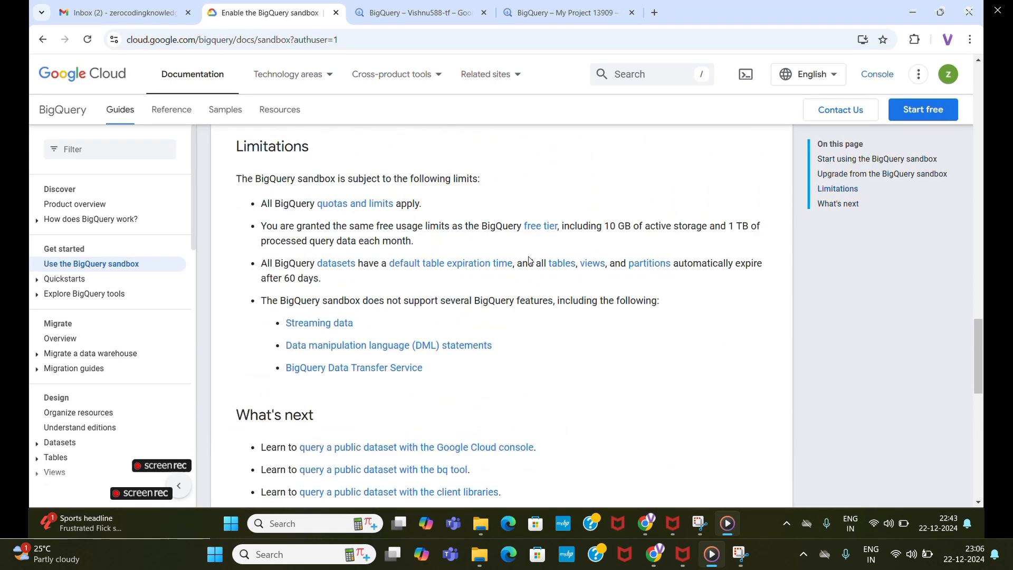
pyautogui.scroll(1, 323, 288)
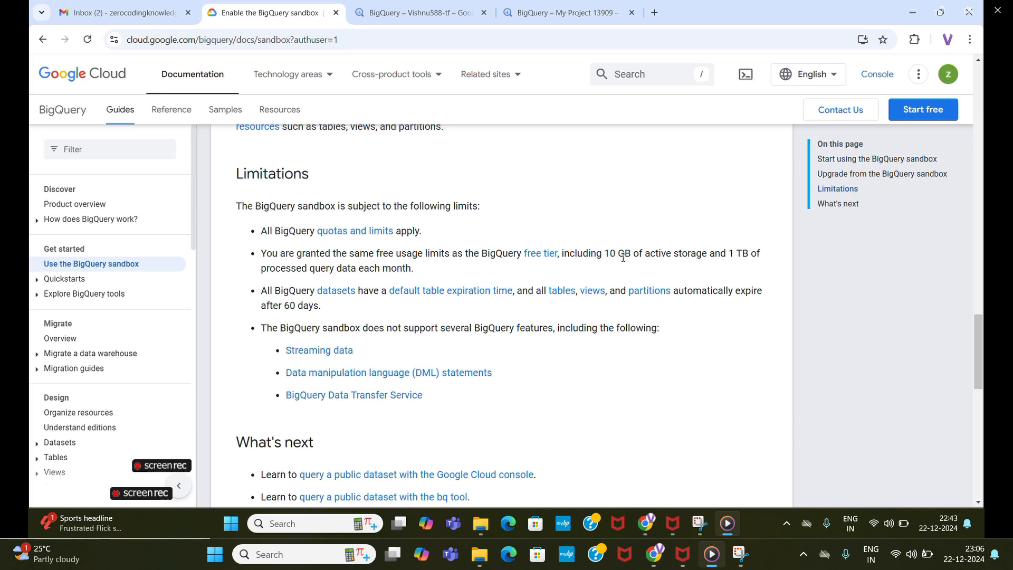
# Examine the guide's Limitations section, highlighting the free storage and query limits and reading the expiration and unsupported-feature entries.
pyautogui.doubleClick(682, 254)
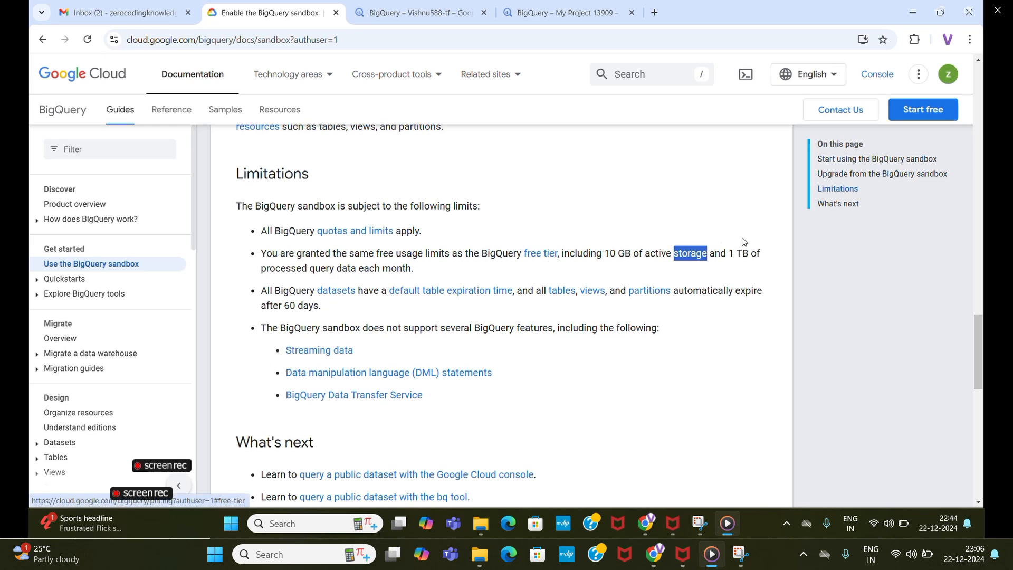
pyautogui.doubleClick(742, 258)
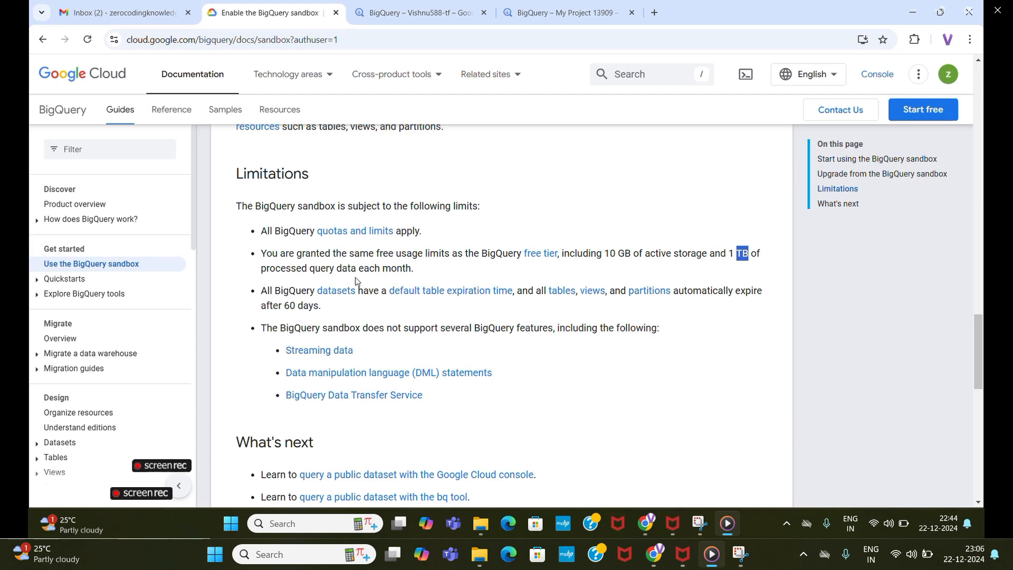
pyautogui.scroll(-1, 325, 279)
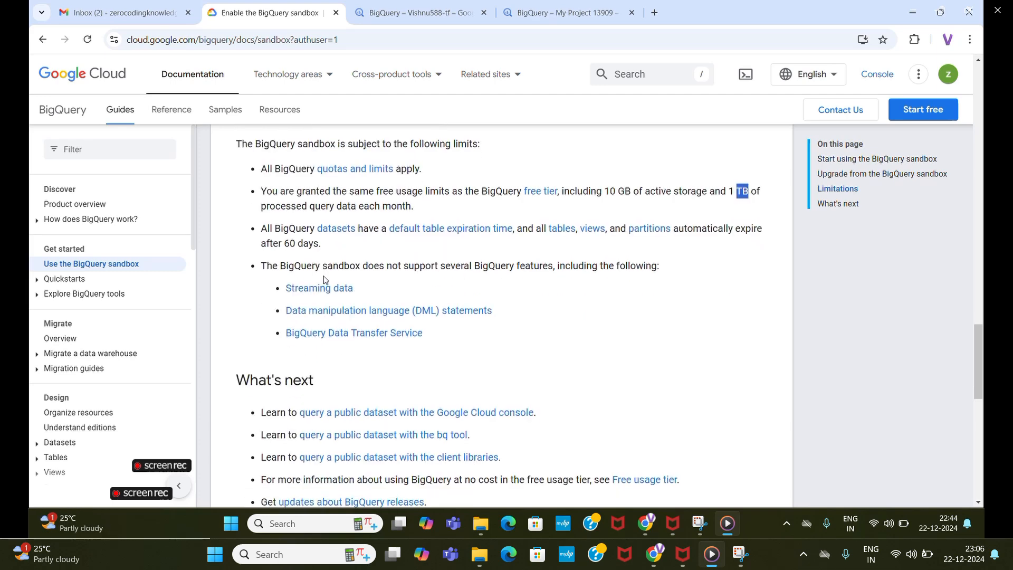
pyautogui.scroll(1, 324, 279)
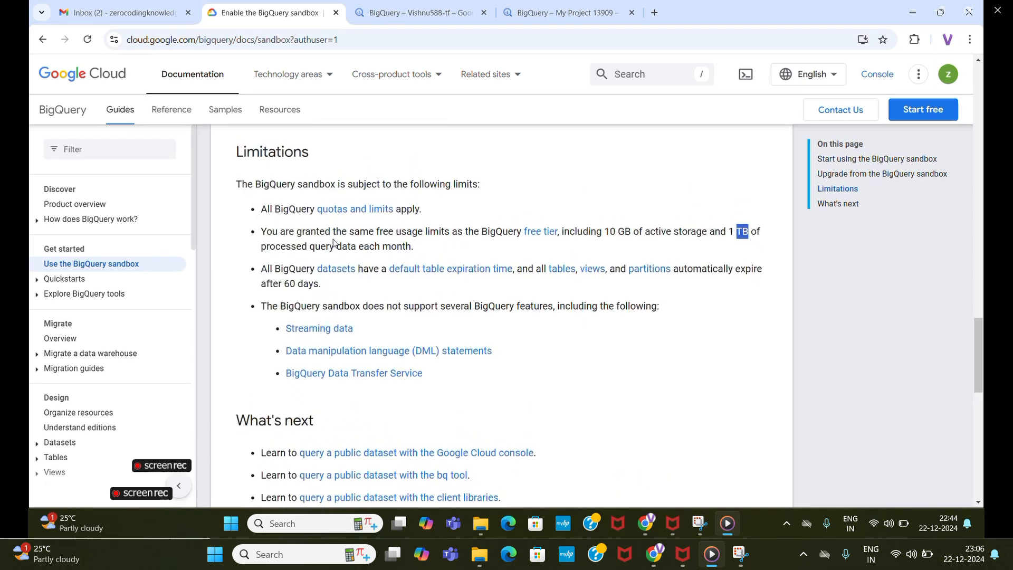
pyautogui.tripleClick(360, 248)
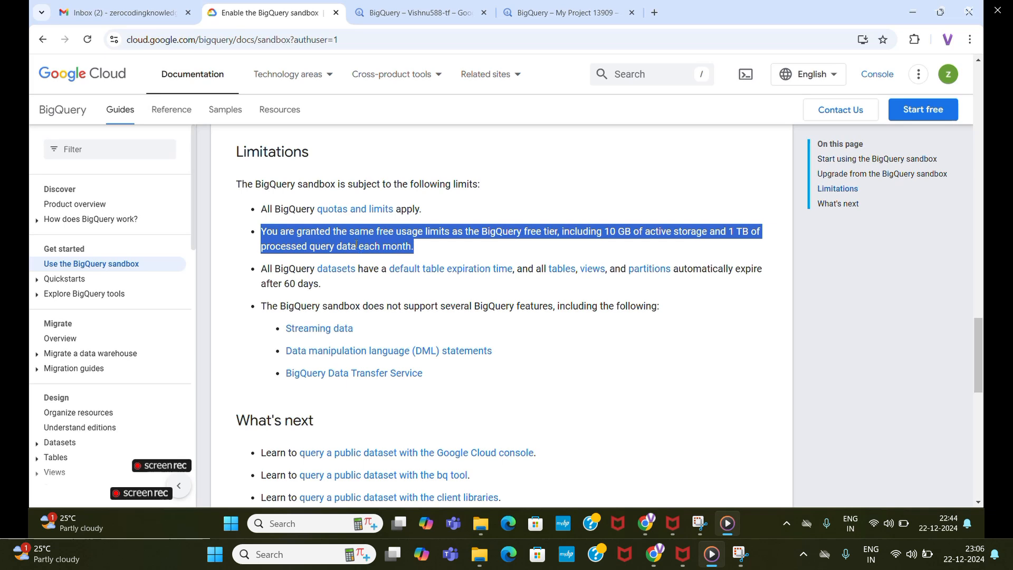
pyautogui.scroll(1, 348, 246)
pyautogui.scroll(-3, 347, 307)
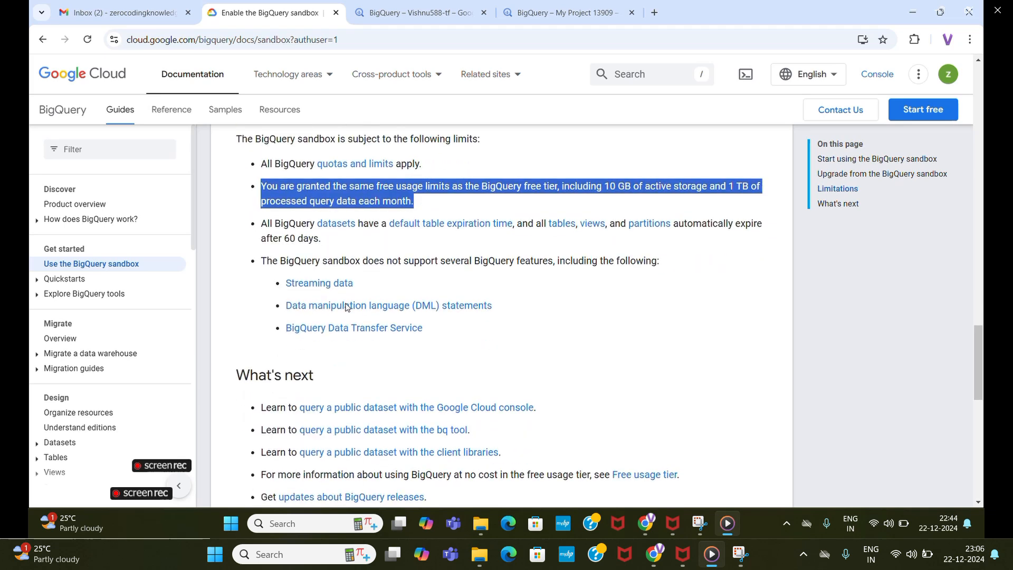
pyautogui.scroll(-1, 402, 284)
pyautogui.scroll(1, 402, 284)
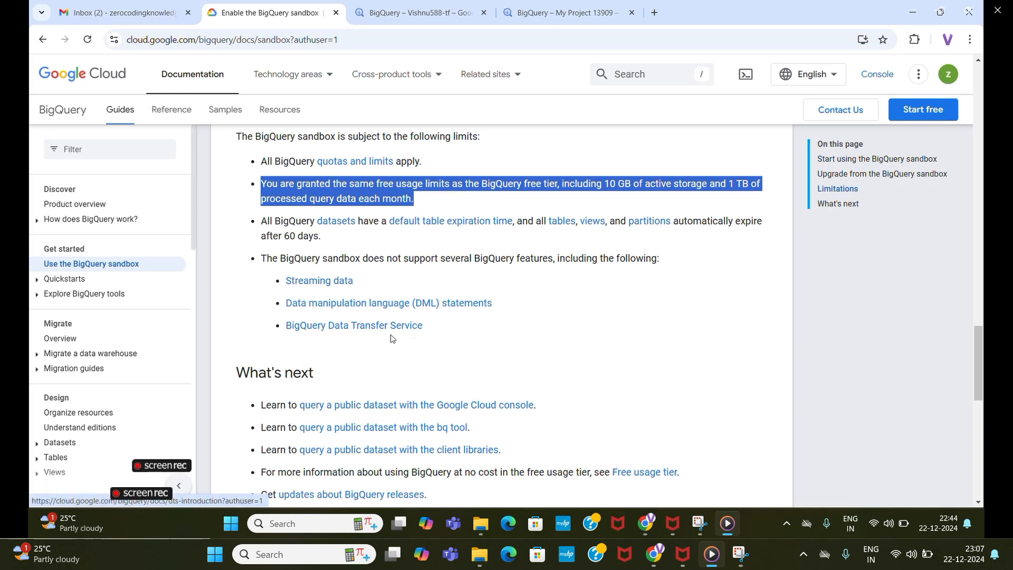
pyautogui.scroll(2, 448, 338)
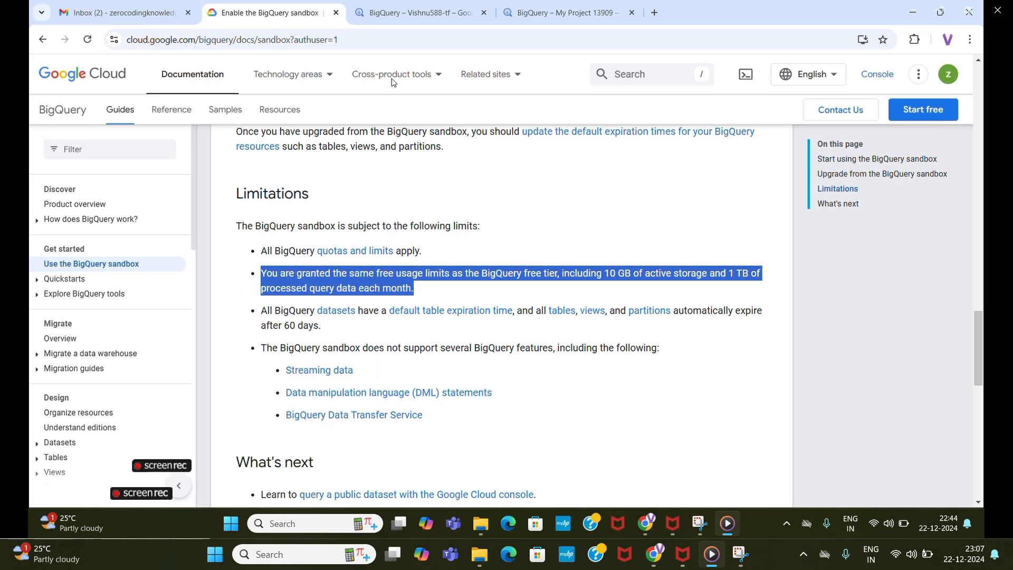
# Return to the new project's BigQuery page and dismiss the notifications, the welcome dialog and the multi-factor authentication banner.
pyautogui.click(601, 12)
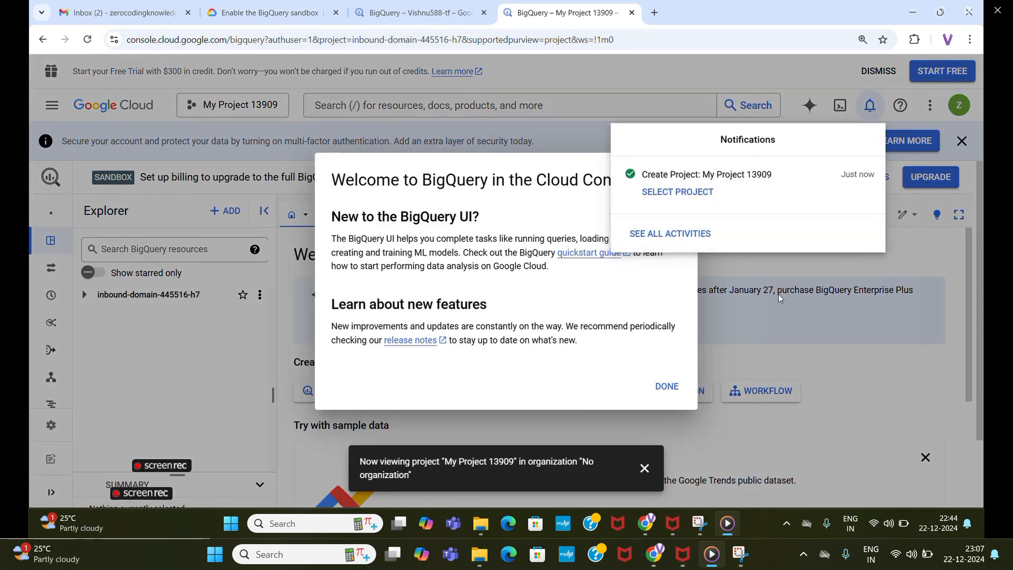
pyautogui.click(773, 268)
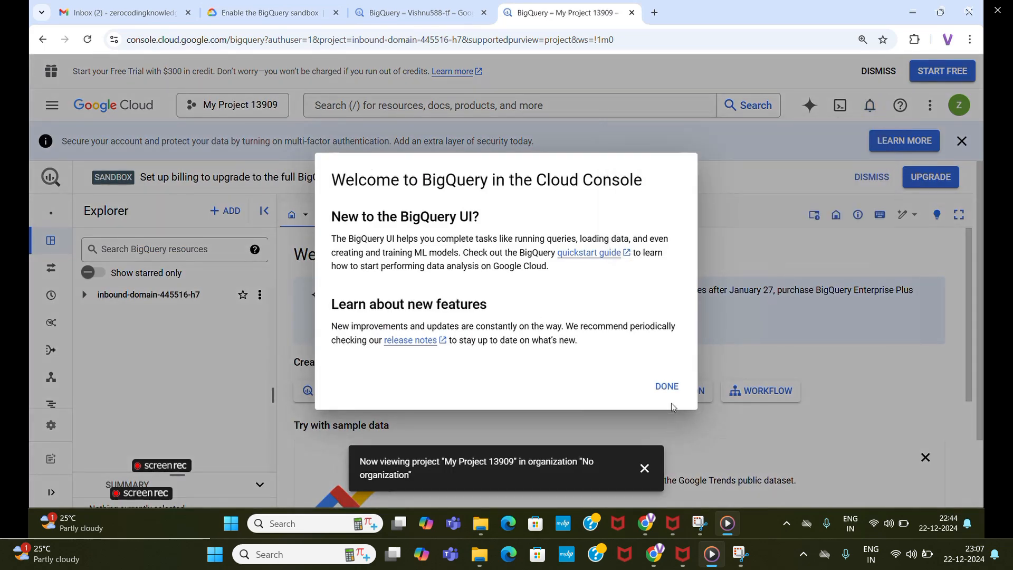
pyautogui.click(667, 387)
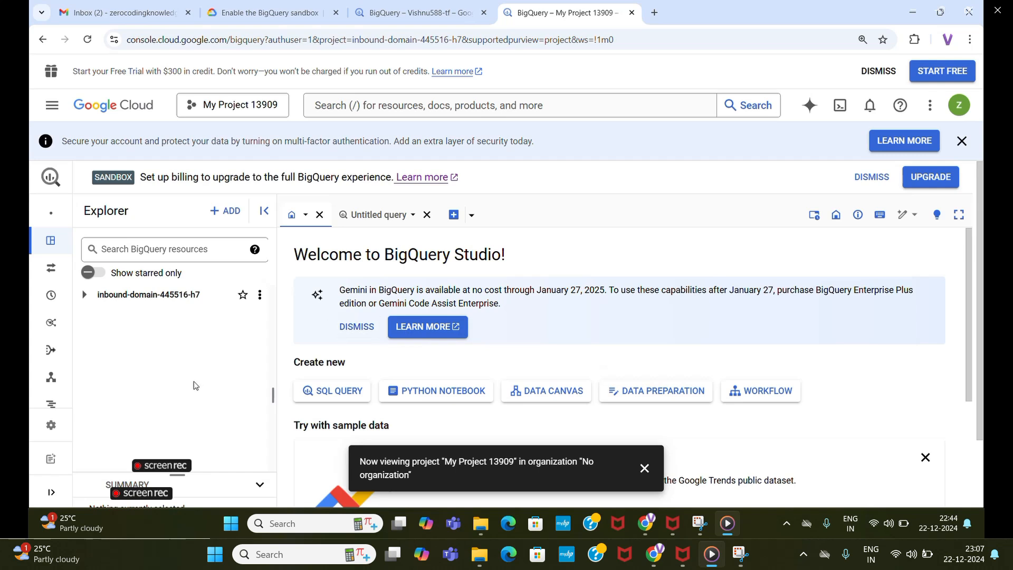
pyautogui.click(648, 468)
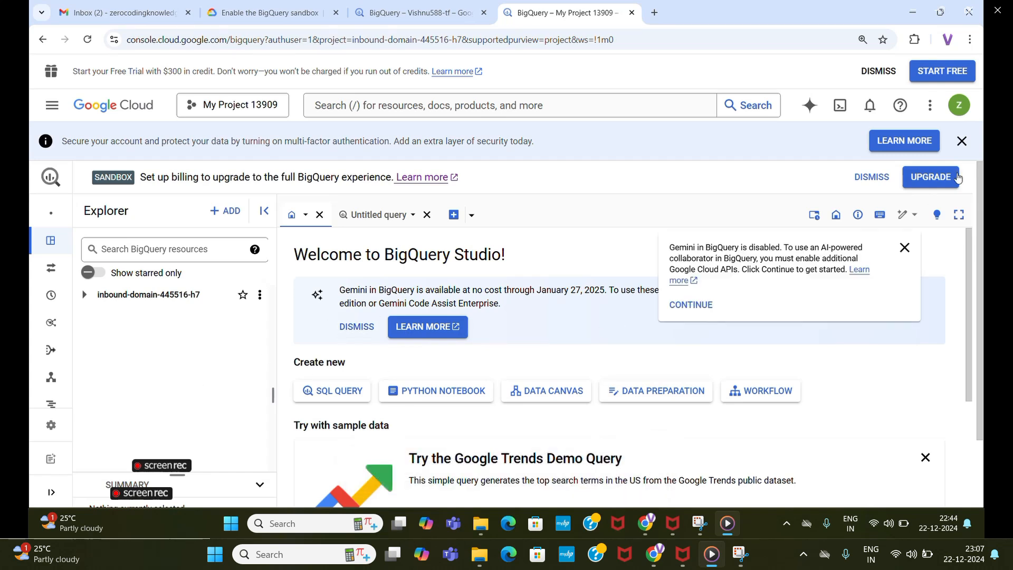
pyautogui.click(962, 143)
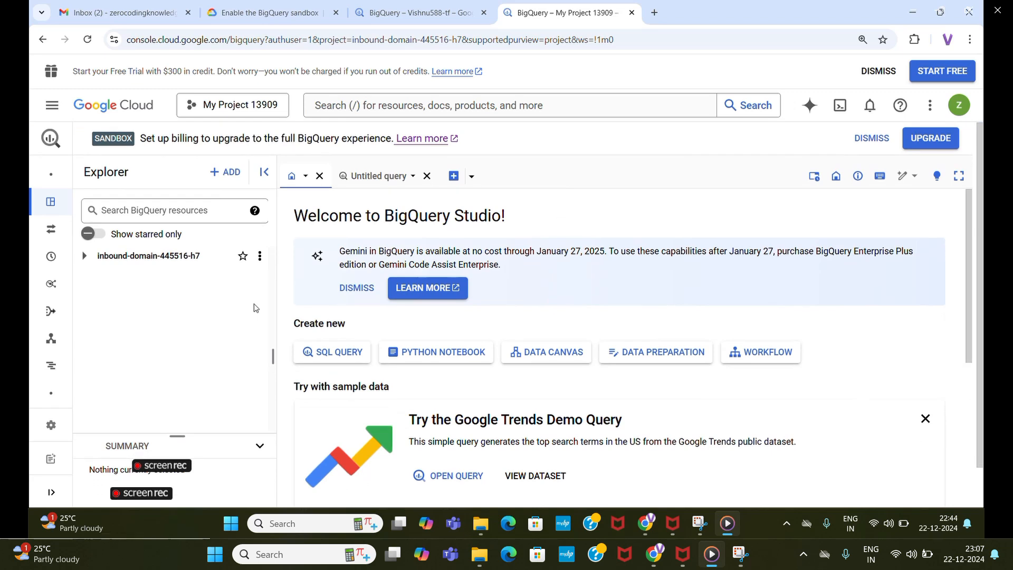
# Create a dataset named testdataset in the new project, keeping the US multi-region location.
pyautogui.click(84, 256)
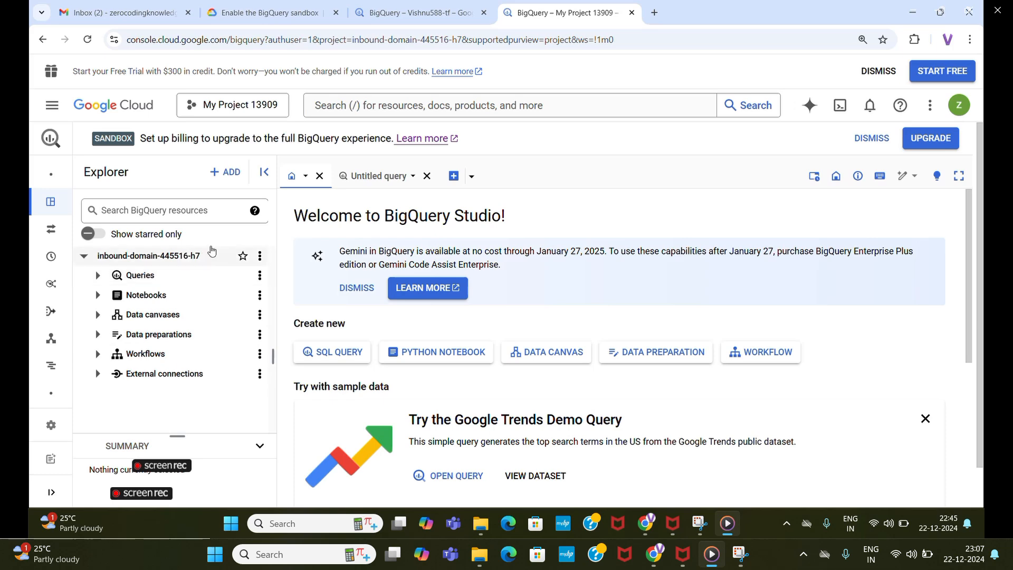
pyautogui.click(261, 258)
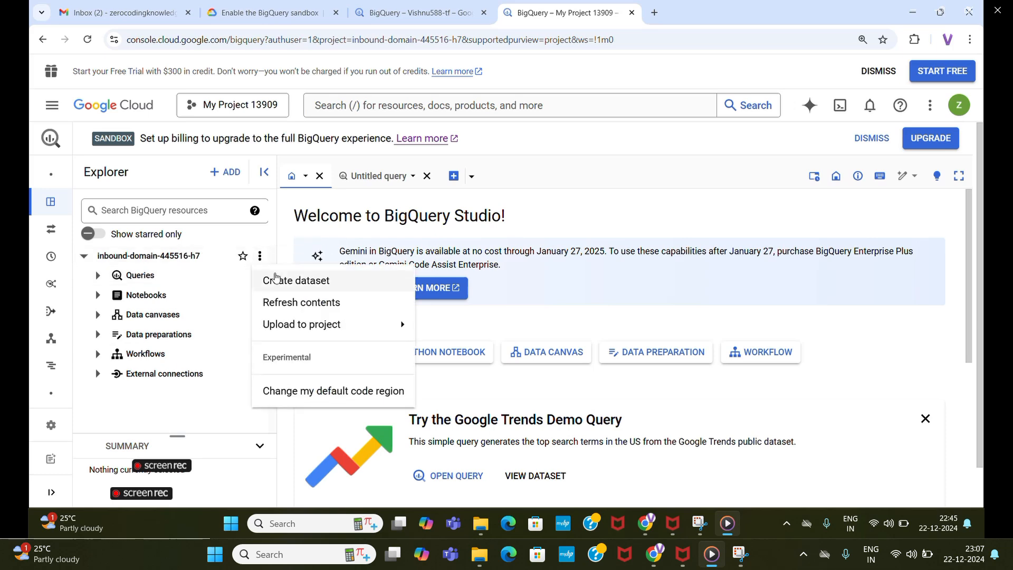
pyautogui.click(280, 279)
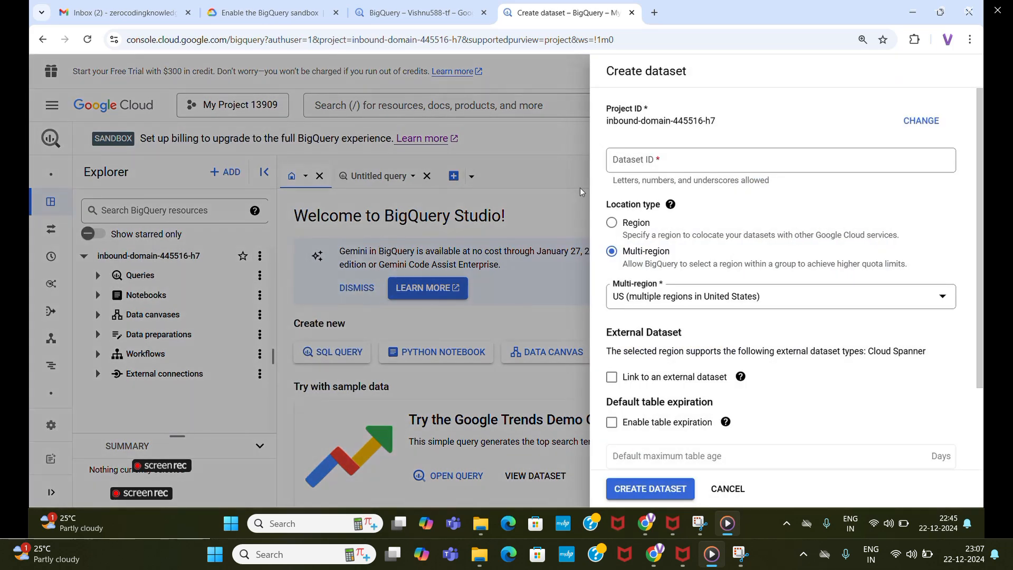
pyautogui.click(633, 159)
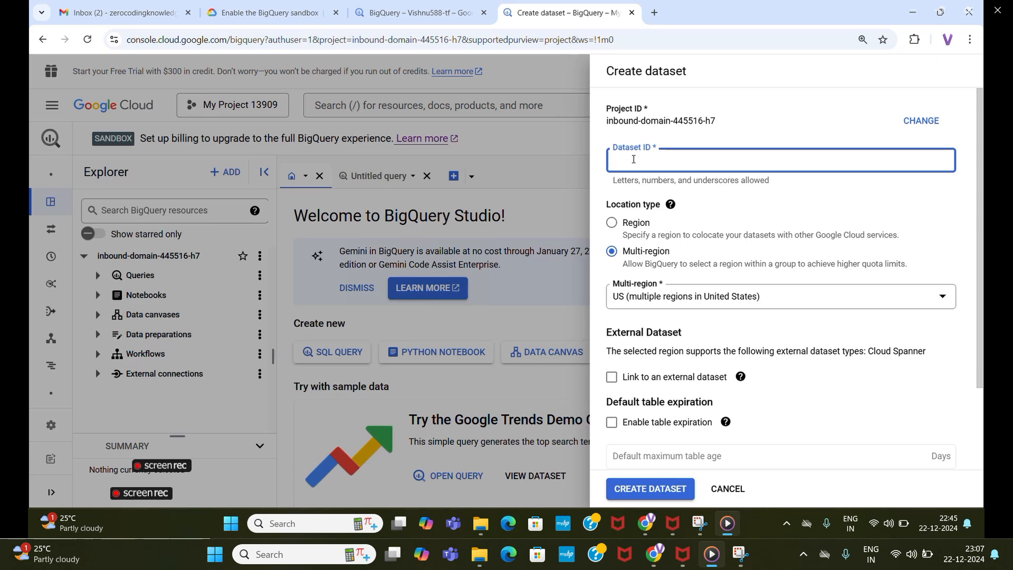
pyautogui.write('testdatase')
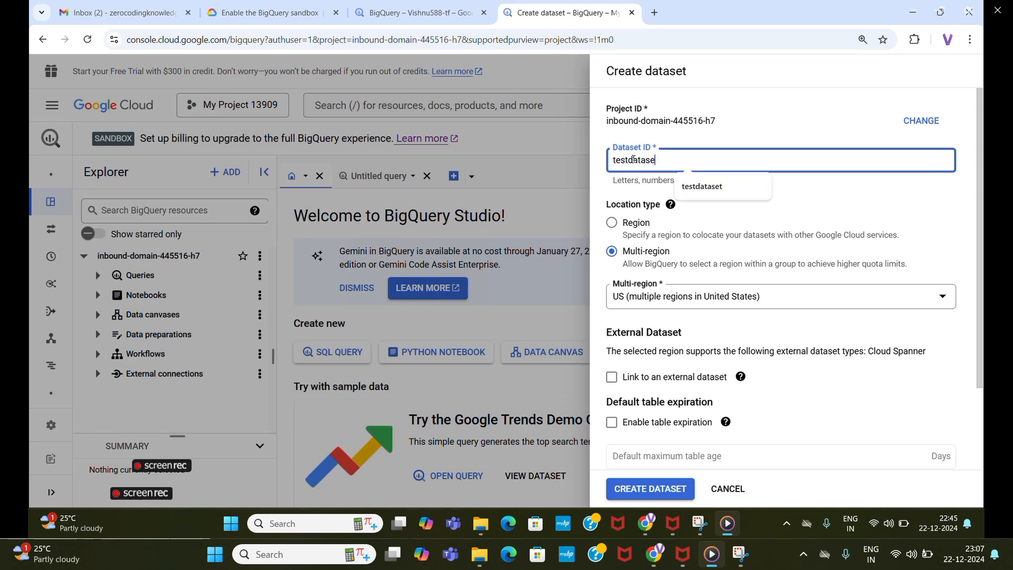
pyautogui.write('t')
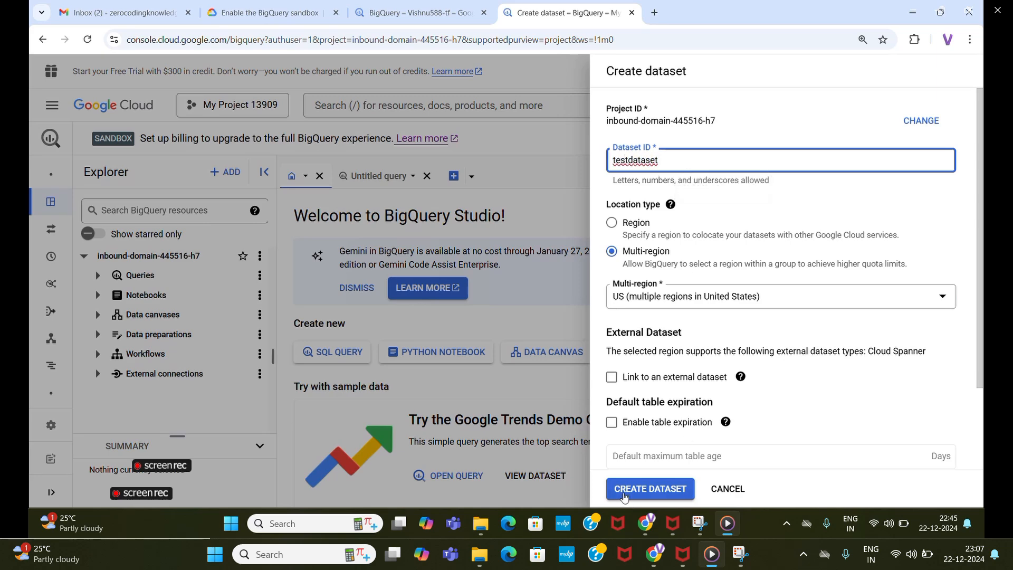
pyautogui.click(624, 495)
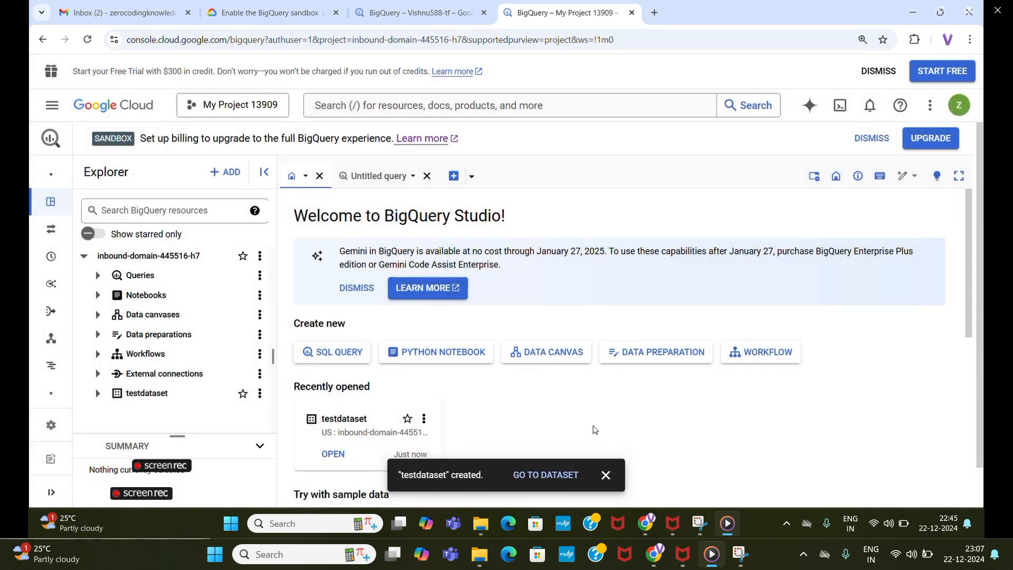
pyautogui.click(605, 475)
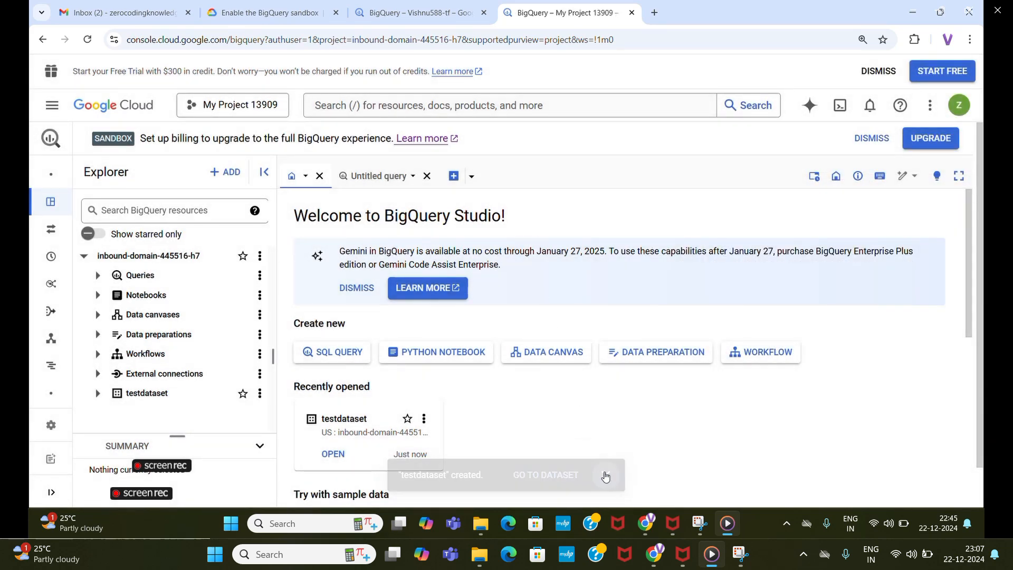
# Start a new table named test in testdataset and look over its schema, partitioning and tag settings.
pyautogui.click(259, 395)
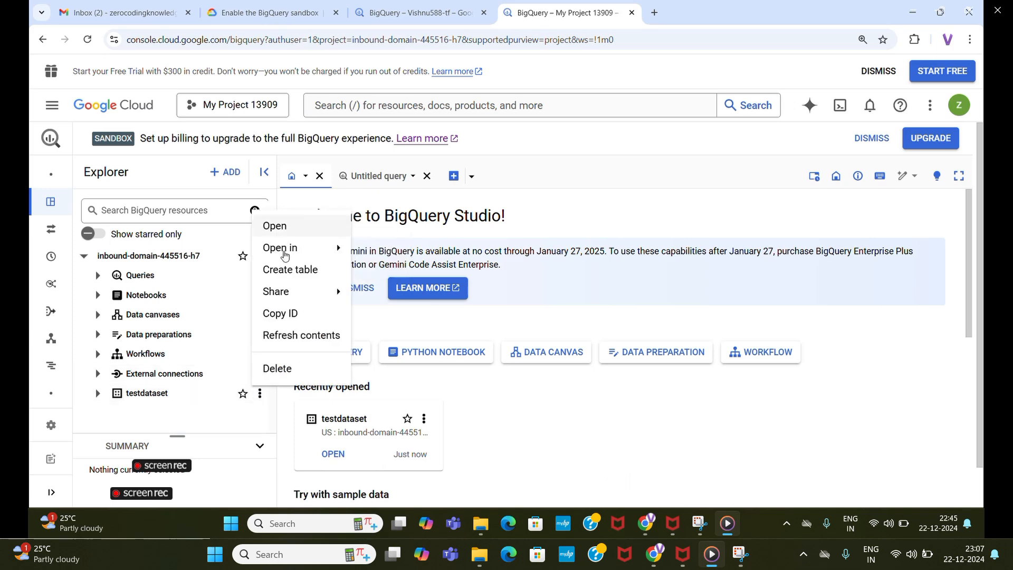
pyautogui.click(292, 269)
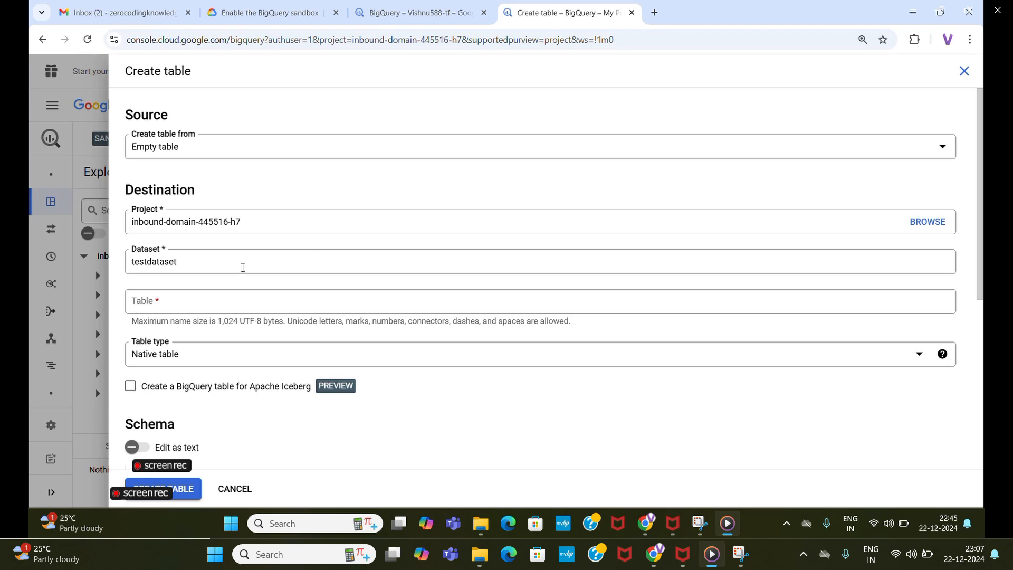
pyautogui.click(293, 299)
pyautogui.write('test')
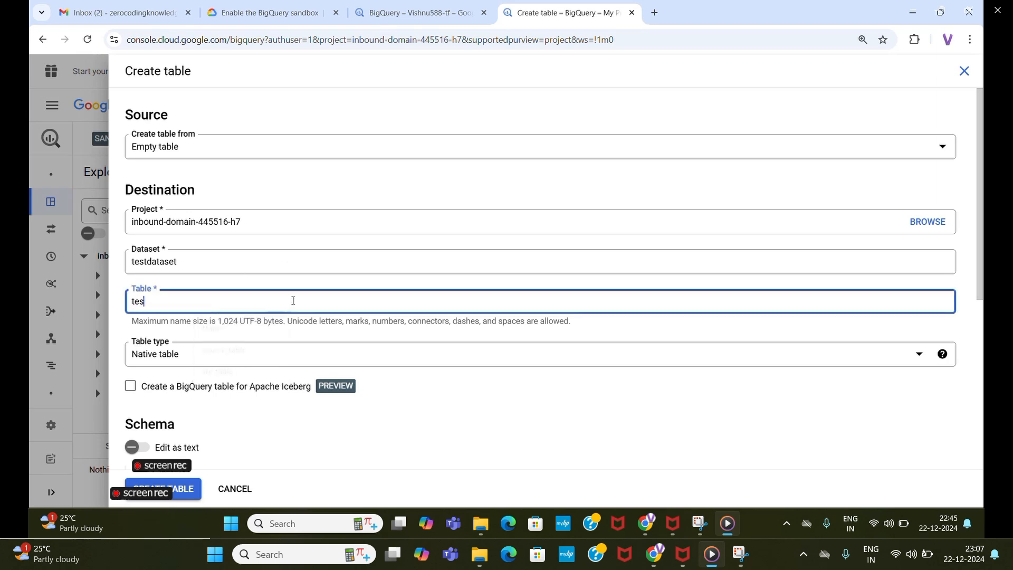
pyautogui.scroll(-3, 306, 346)
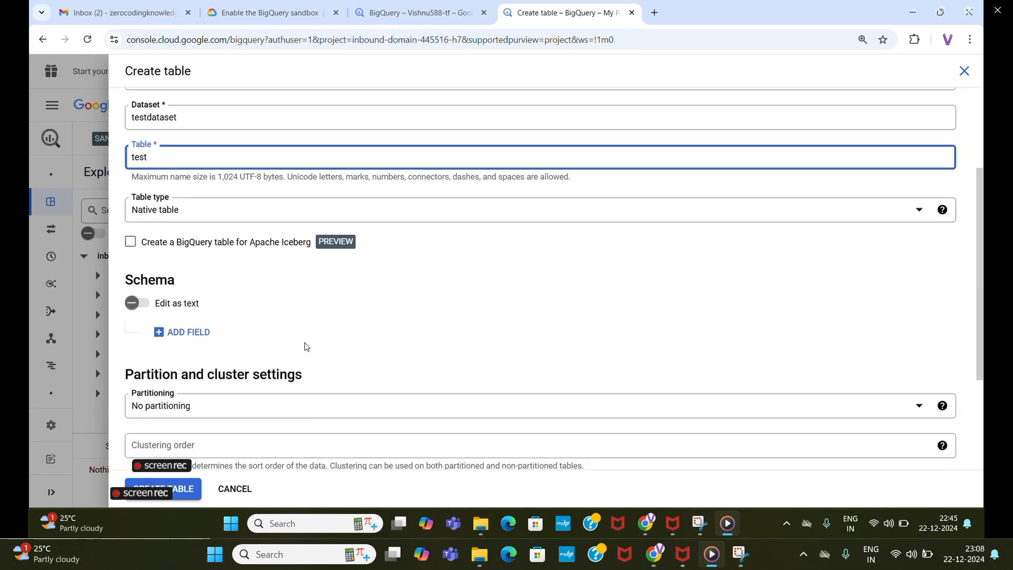
pyautogui.scroll(-3, 305, 345)
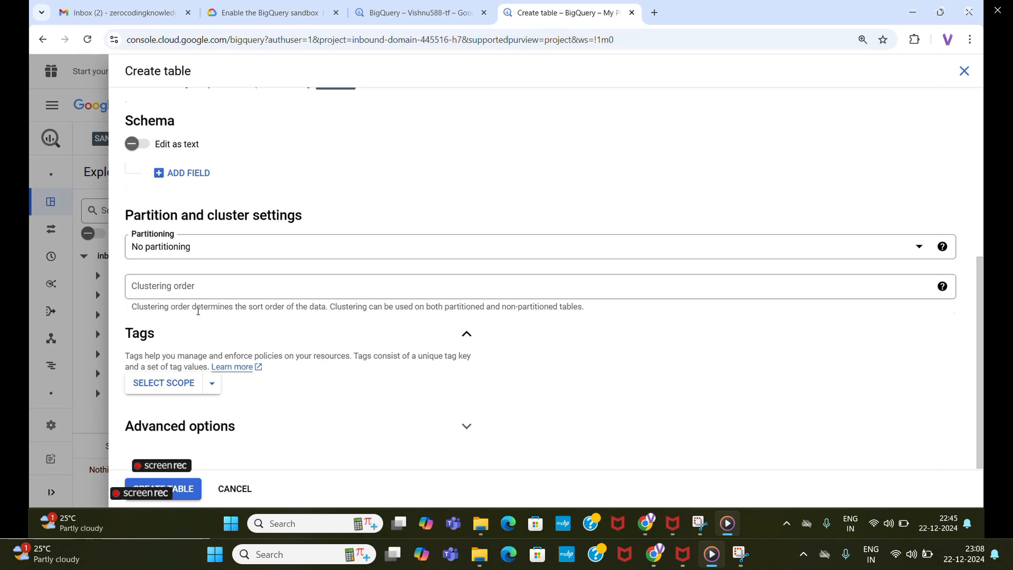
# Set the table's source to an upload of Productdetails2024 - Sheet1 (1).csv from Downloads, with CSV as the file format.
pyautogui.scroll(5, 198, 311)
pyautogui.click(391, 157)
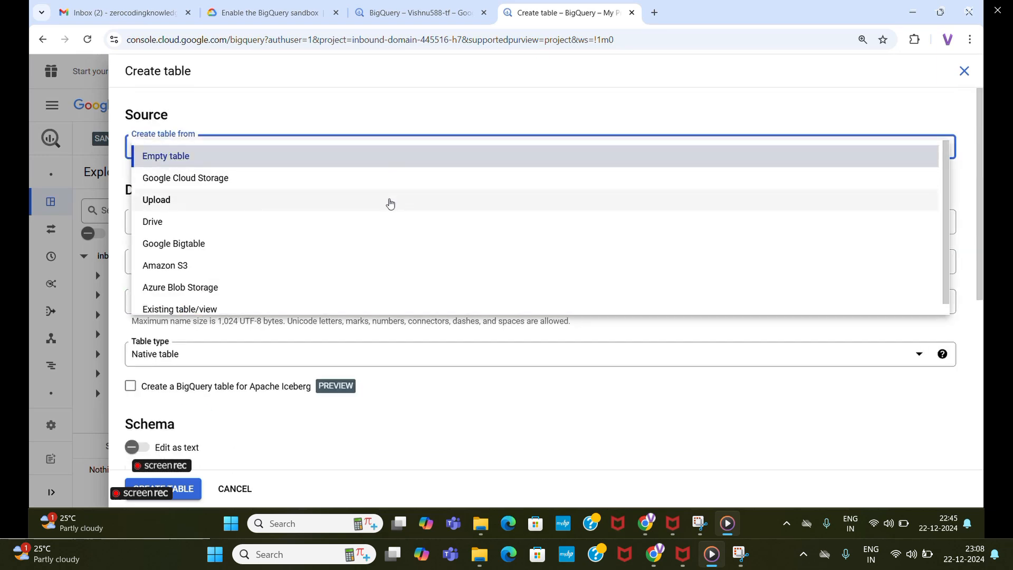
pyautogui.click(390, 203)
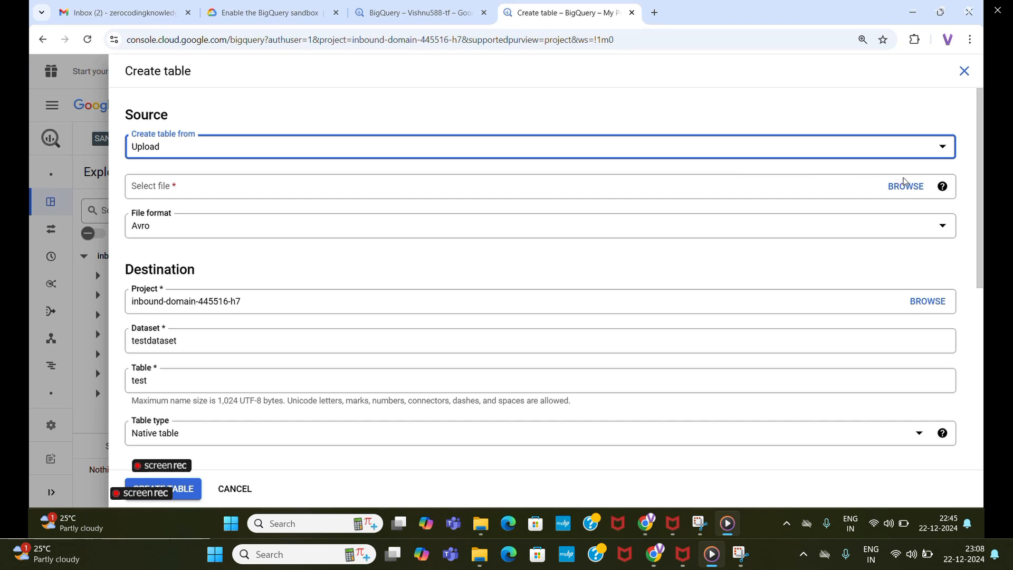
pyautogui.click(906, 185)
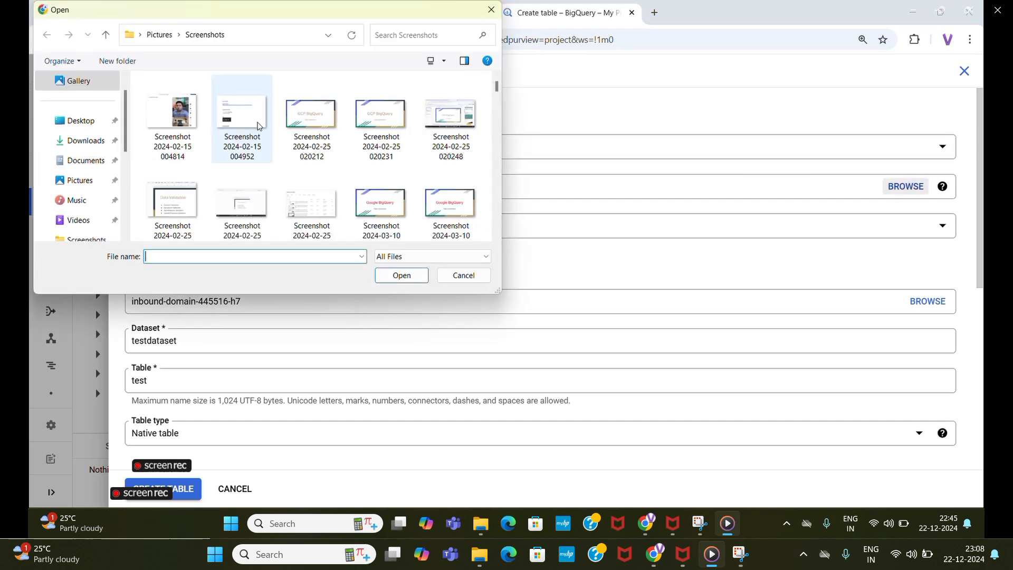
pyautogui.click(84, 141)
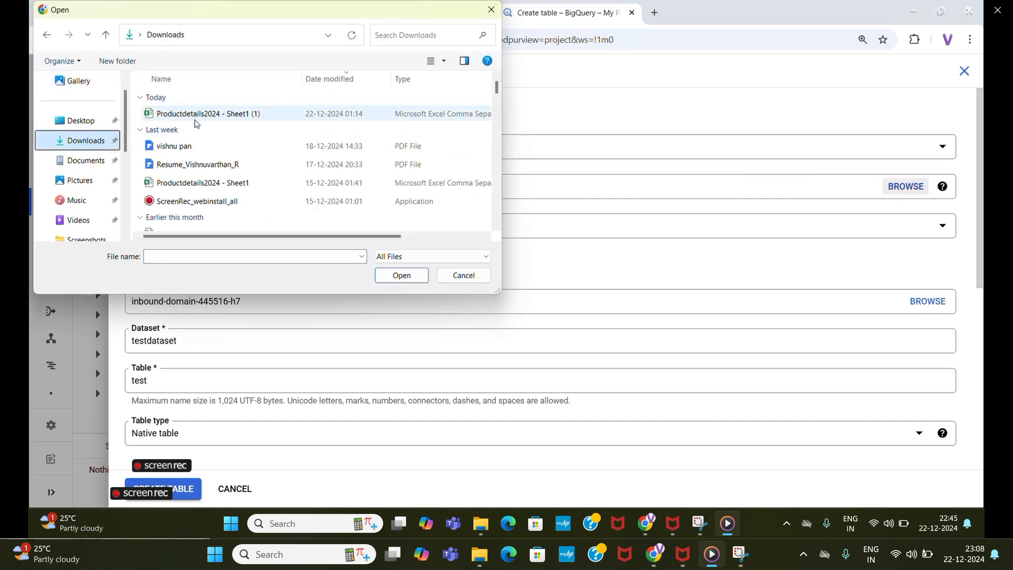
pyautogui.click(198, 117)
pyautogui.click(401, 275)
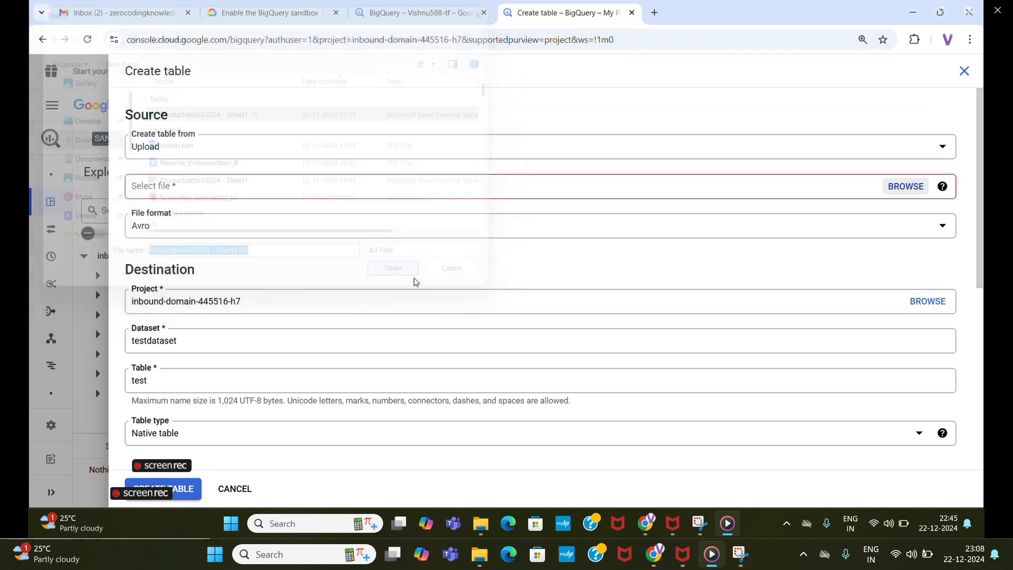
pyautogui.click(255, 231)
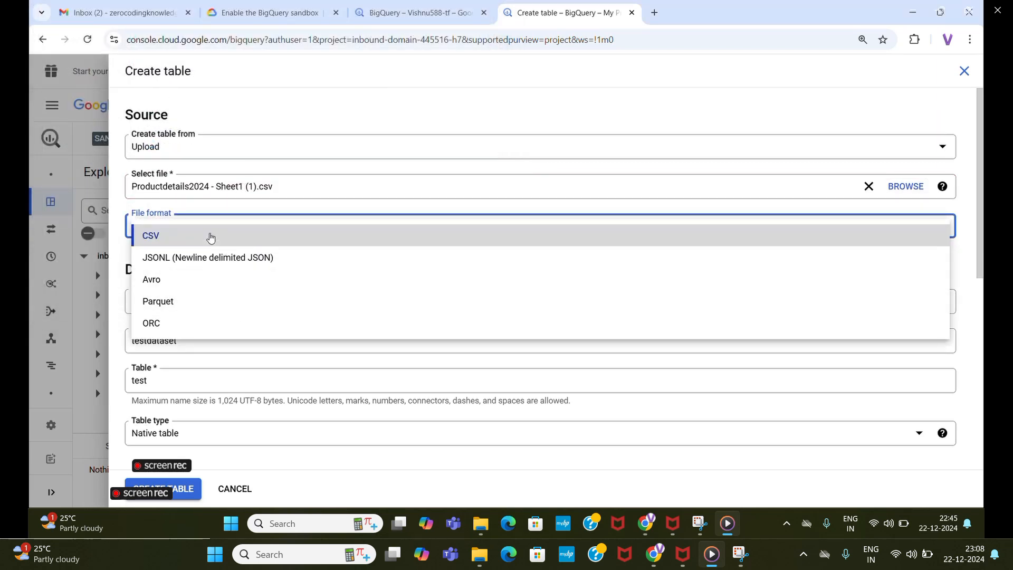
pyautogui.click(212, 239)
# Enable automatic schema detection for the test table and create it.
pyautogui.scroll(-2, 291, 272)
pyautogui.scroll(-5, 292, 272)
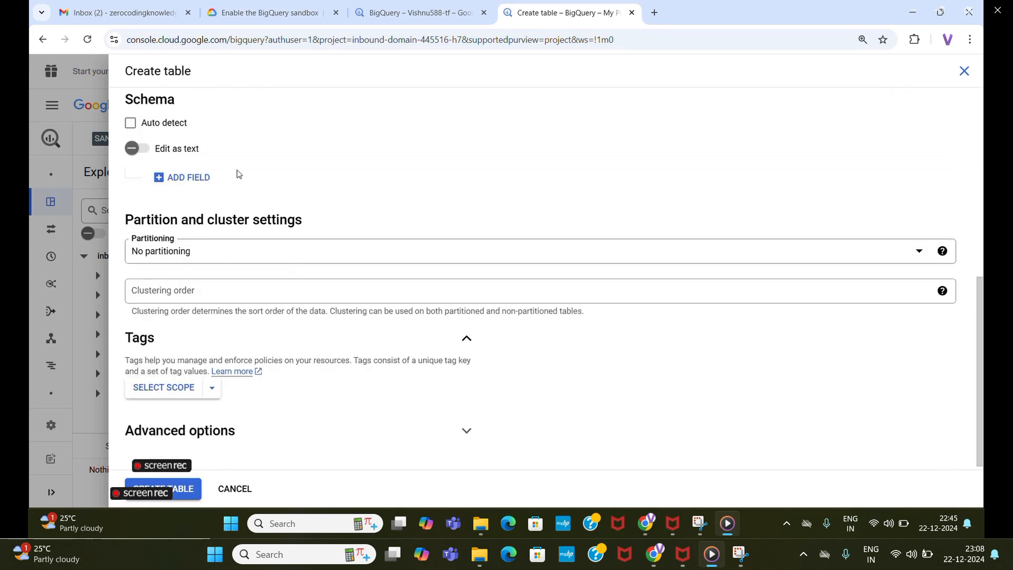
pyautogui.scroll(1, 211, 177)
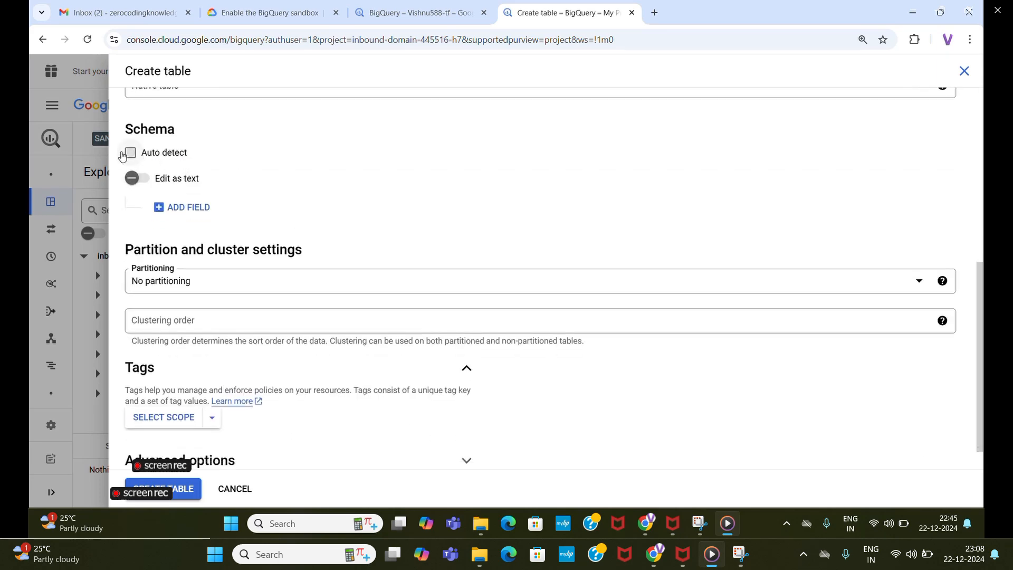
pyautogui.click(130, 153)
pyautogui.scroll(-1, 312, 201)
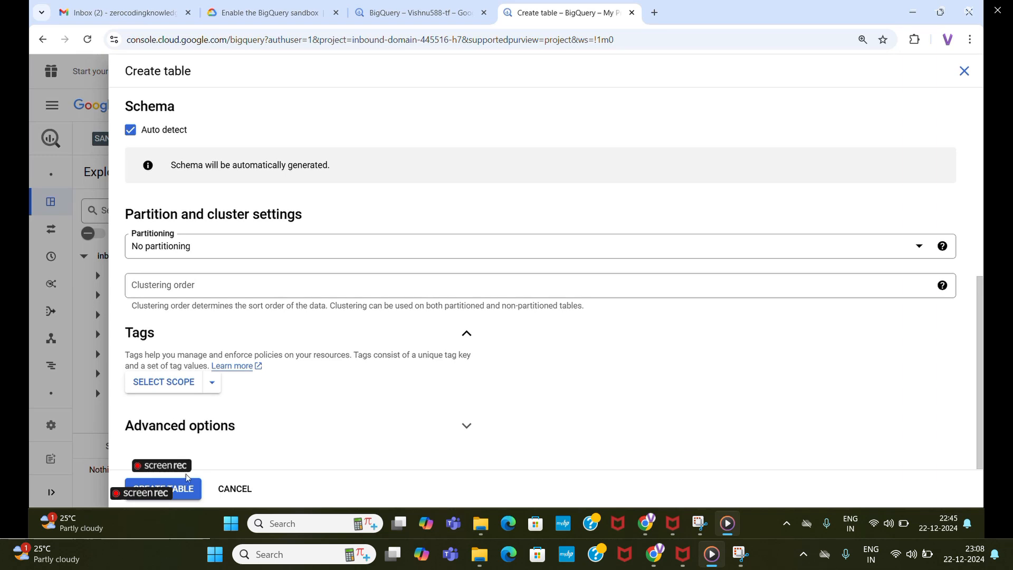
pyautogui.click(167, 495)
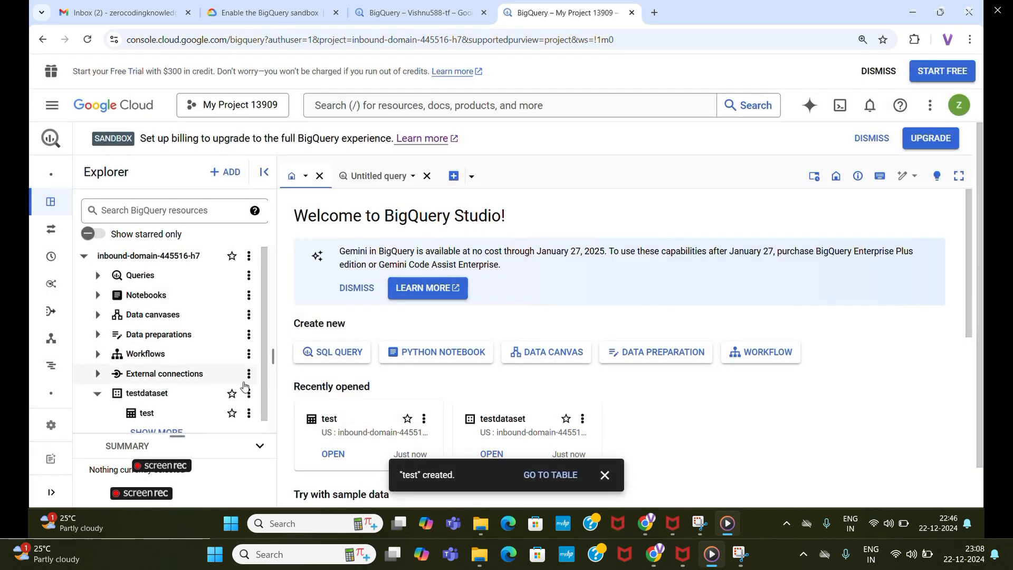
# Open the test table and examine its schema, details and data preview.
pyautogui.scroll(-1, 174, 380)
pyautogui.click(179, 401)
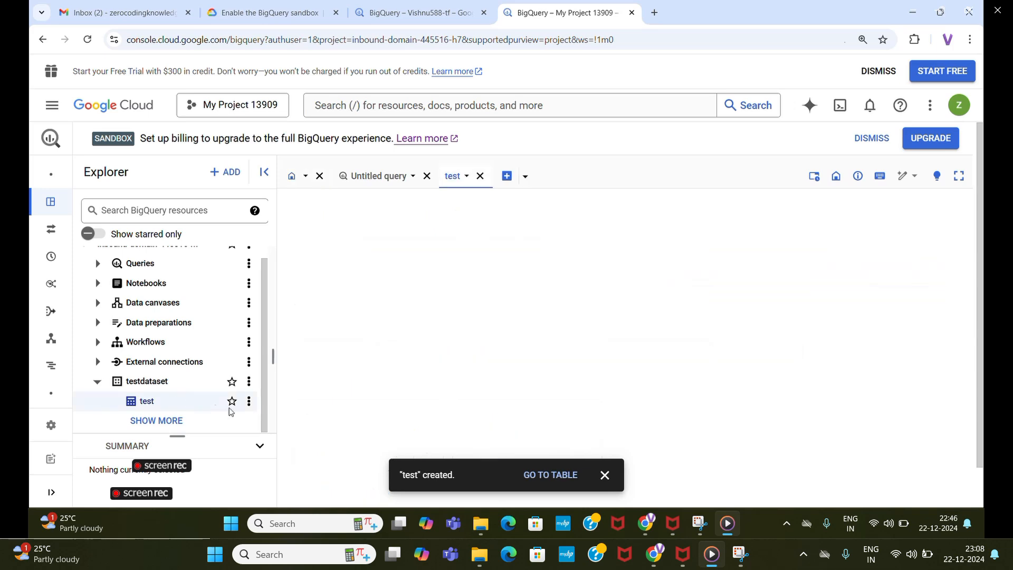
pyautogui.click(249, 402)
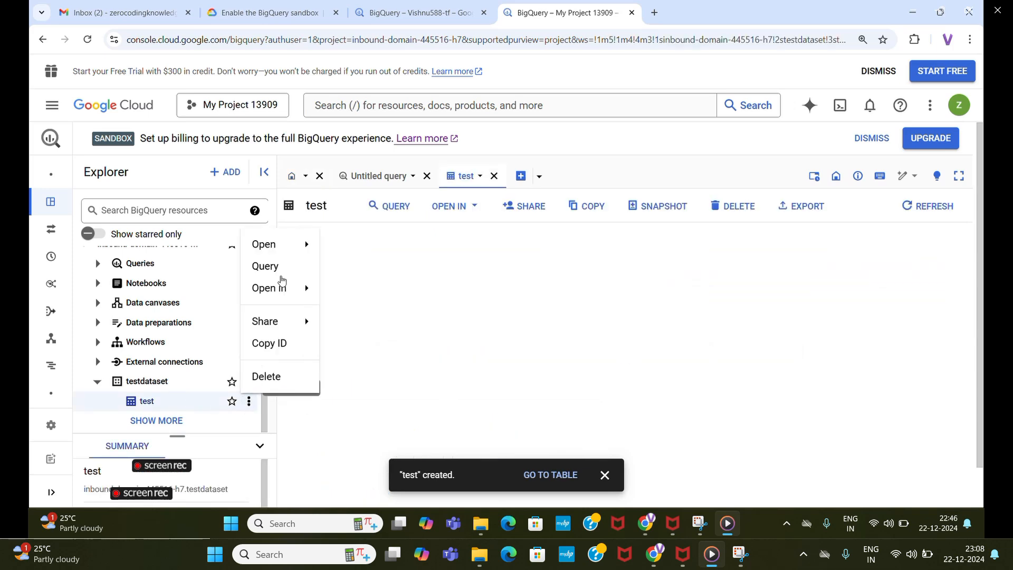
pyautogui.moveTo(265, 242)
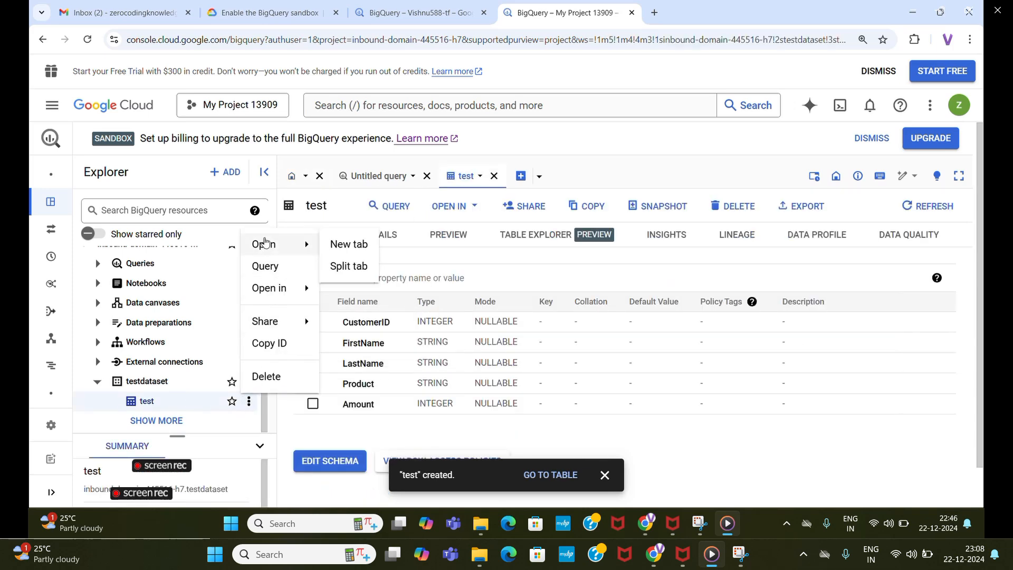
pyautogui.click(376, 241)
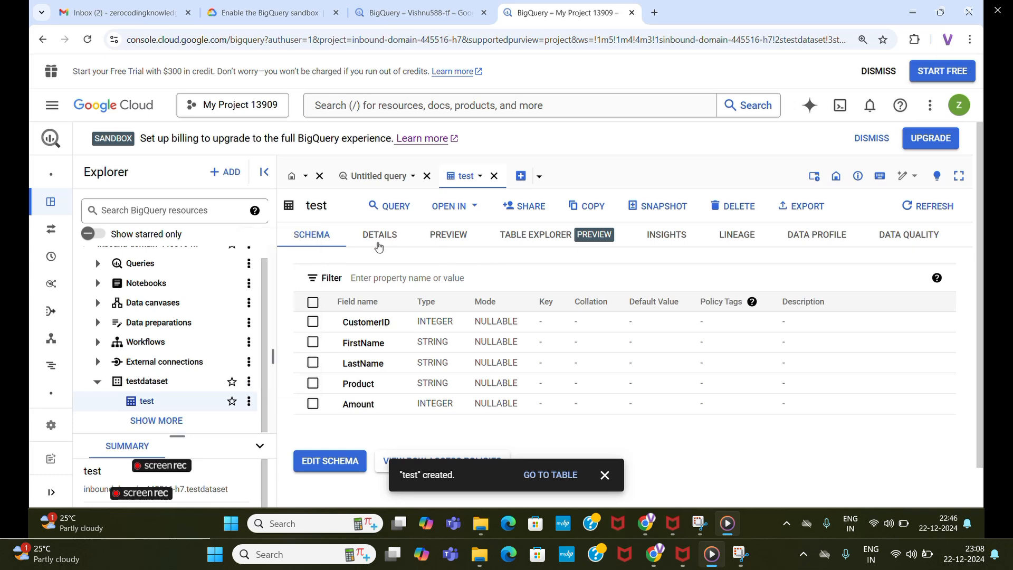
pyautogui.click(374, 239)
pyautogui.click(441, 240)
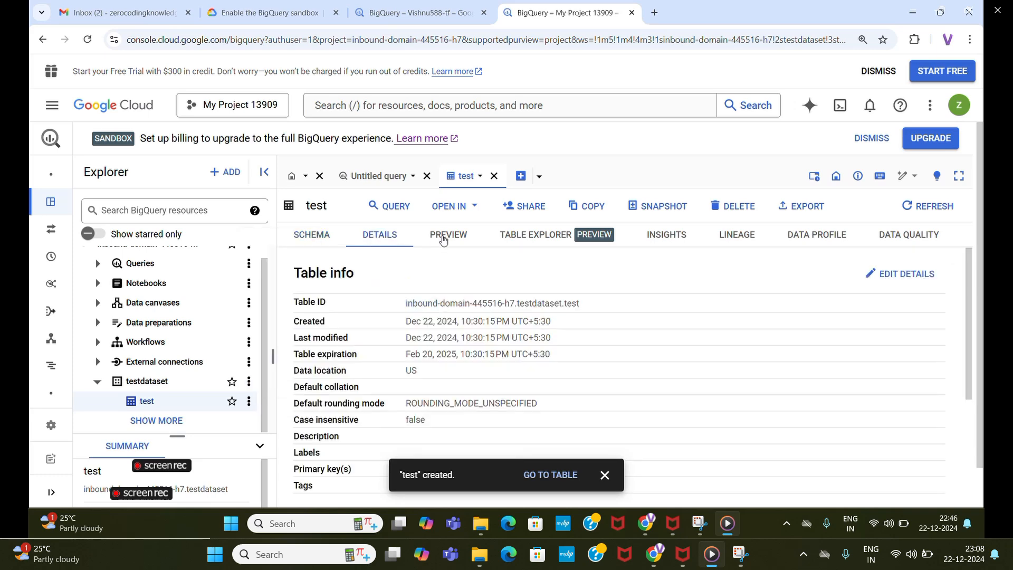
pyautogui.click(606, 477)
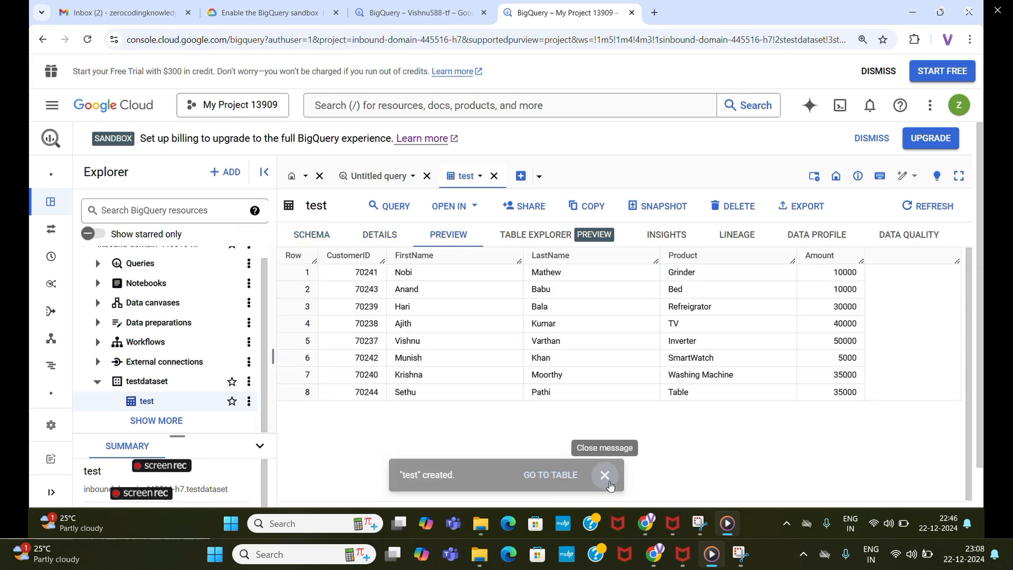
# Run a SELECT * query on the test table with LIMIT 1000 and enlarge the results area to show the rows.
pyautogui.click(249, 401)
pyautogui.click(269, 268)
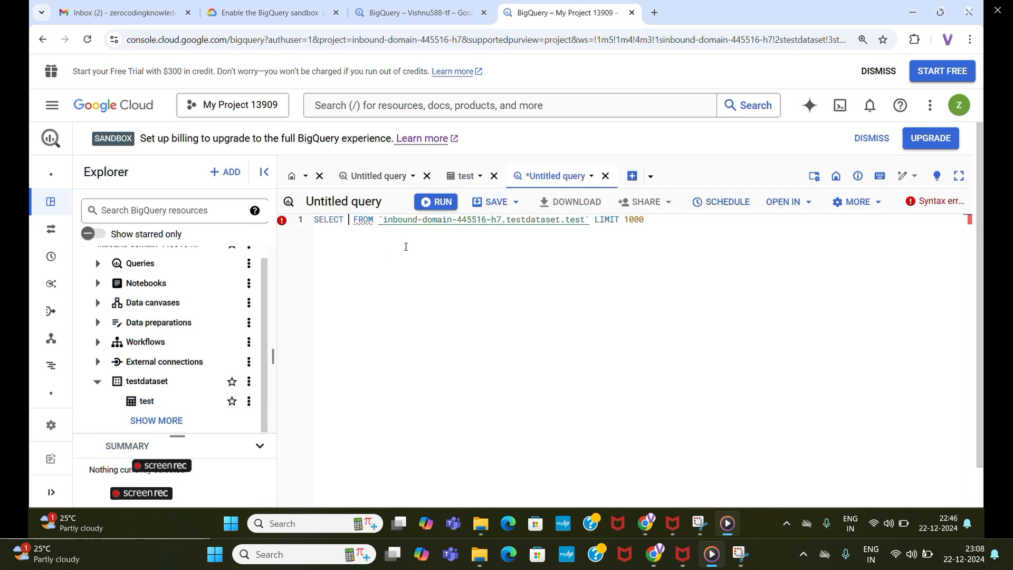
pyautogui.write('*')
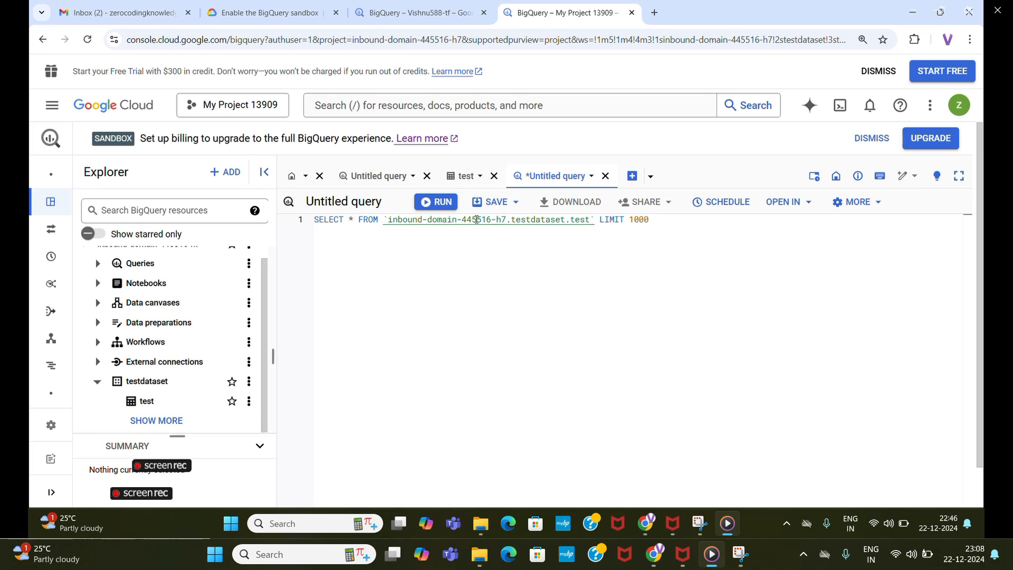
pyautogui.click(436, 202)
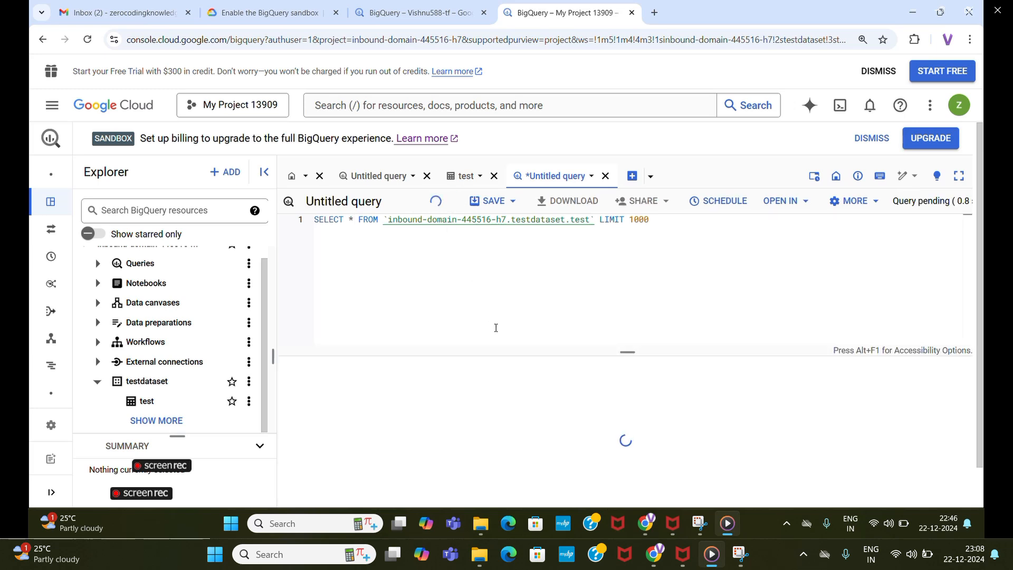
pyautogui.moveTo(627, 351); pyautogui.dragTo(626, 251)
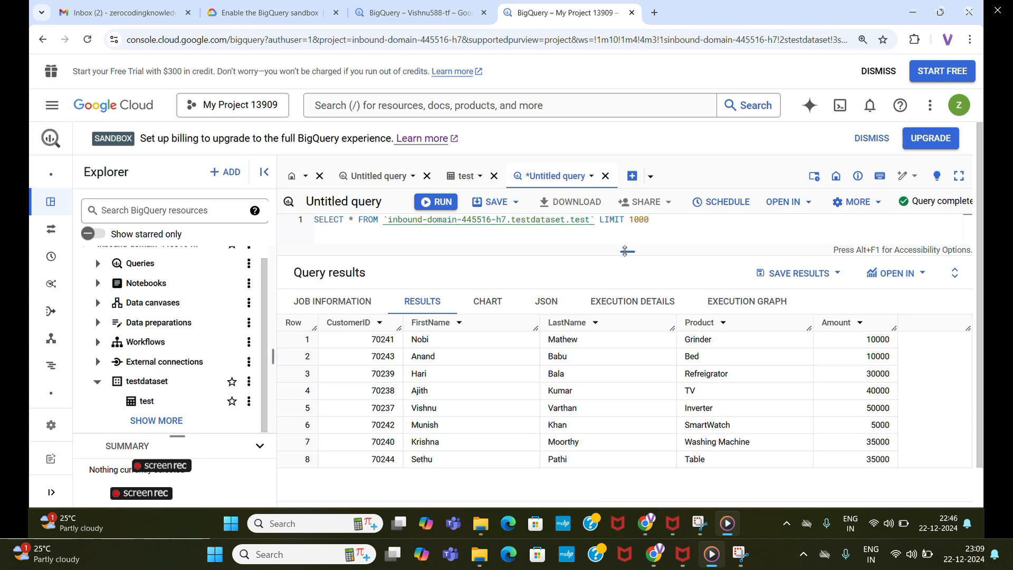
pyautogui.scroll(-1, 135, 356)
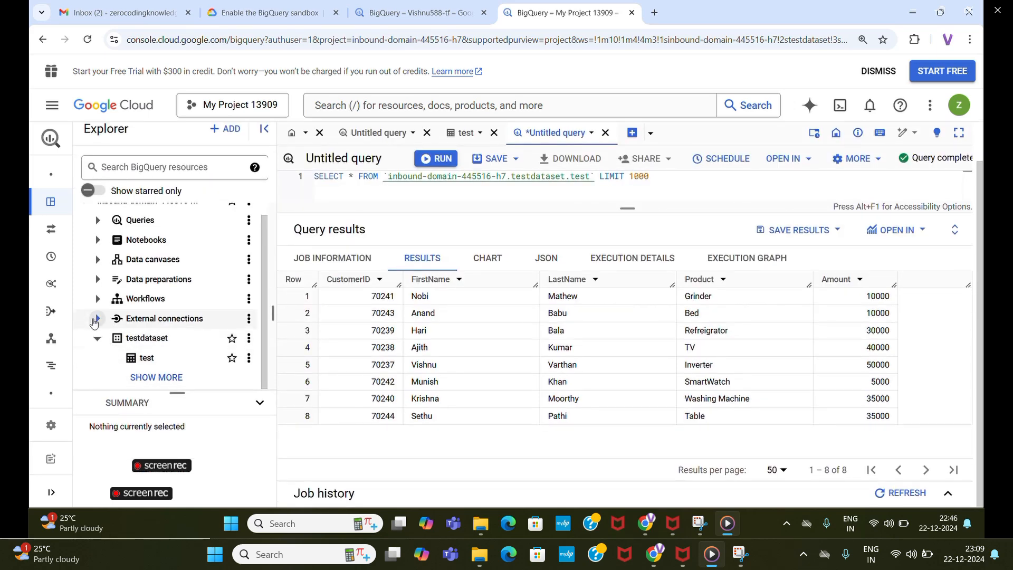
pyautogui.click(95, 319)
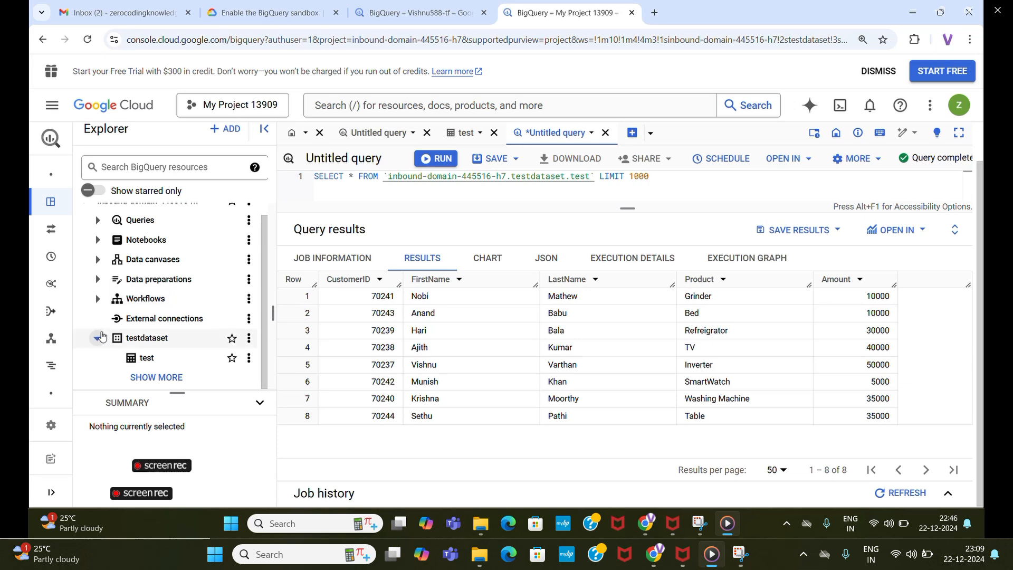
# Open the dataset information for testdataset and collapse its table list in the Explorer.
pyautogui.click(99, 341)
pyautogui.click(99, 351)
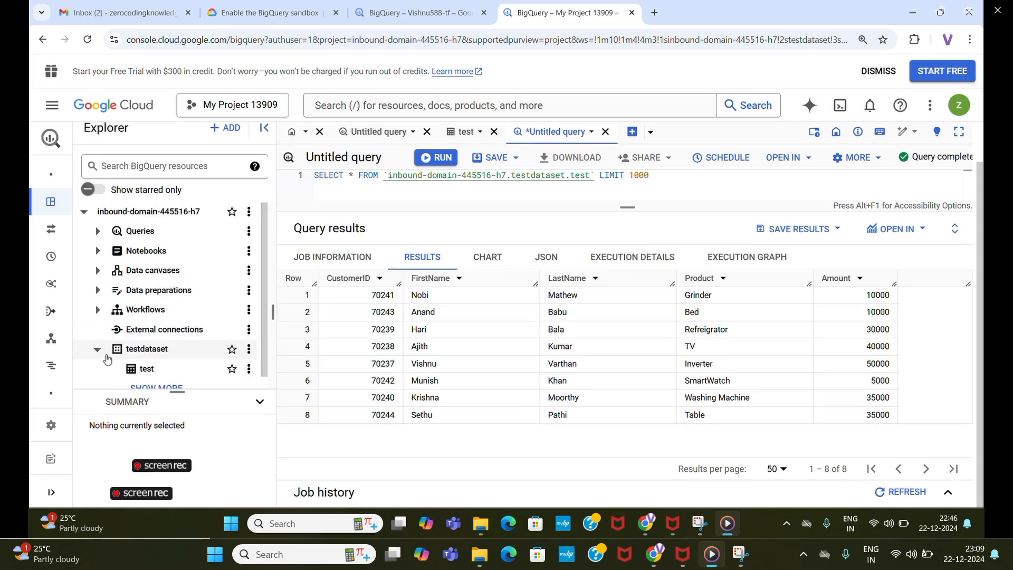
pyautogui.click(107, 357)
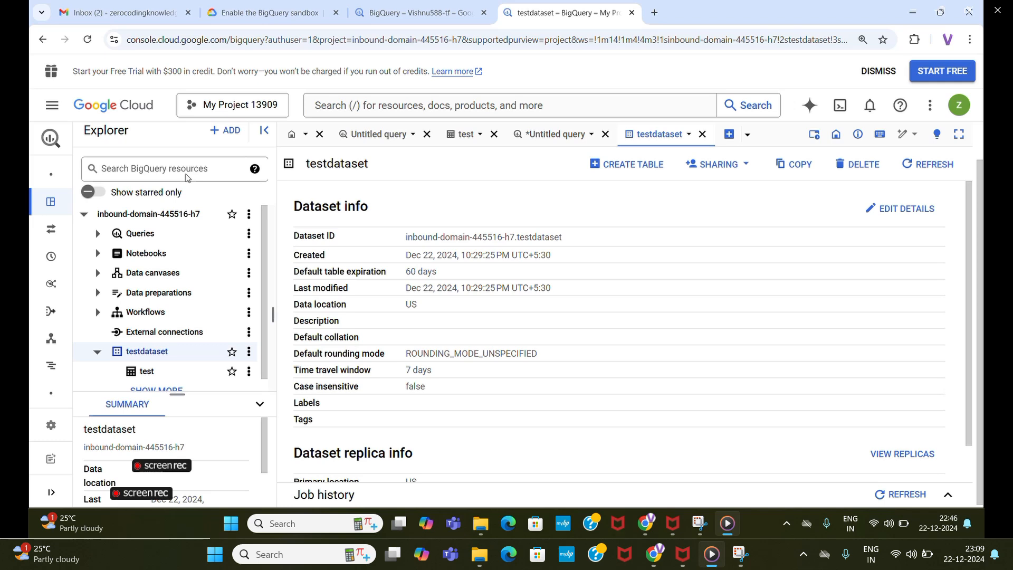
pyautogui.click(97, 351)
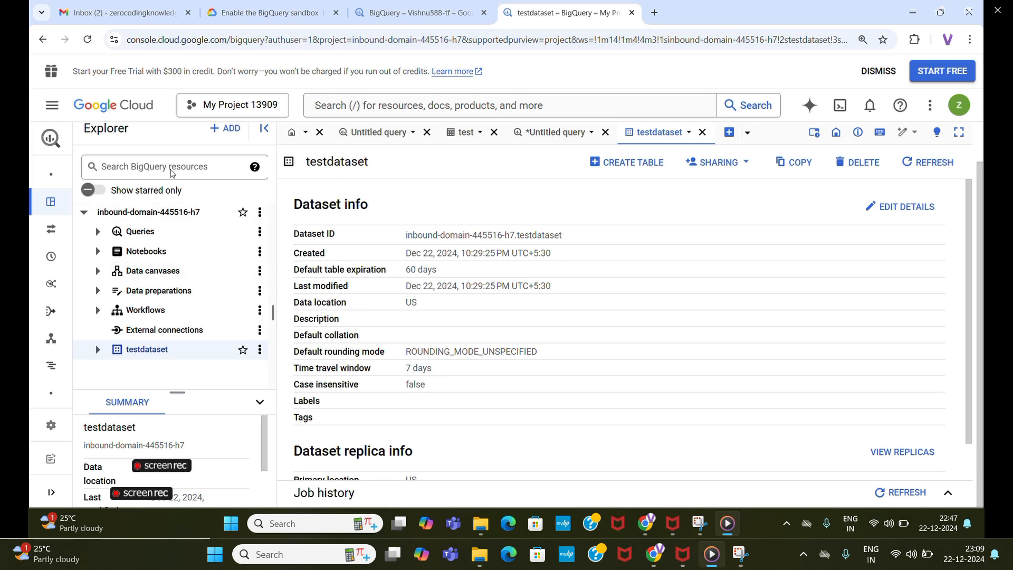
pyautogui.click(170, 172)
pyautogui.moveTo(398, 464)
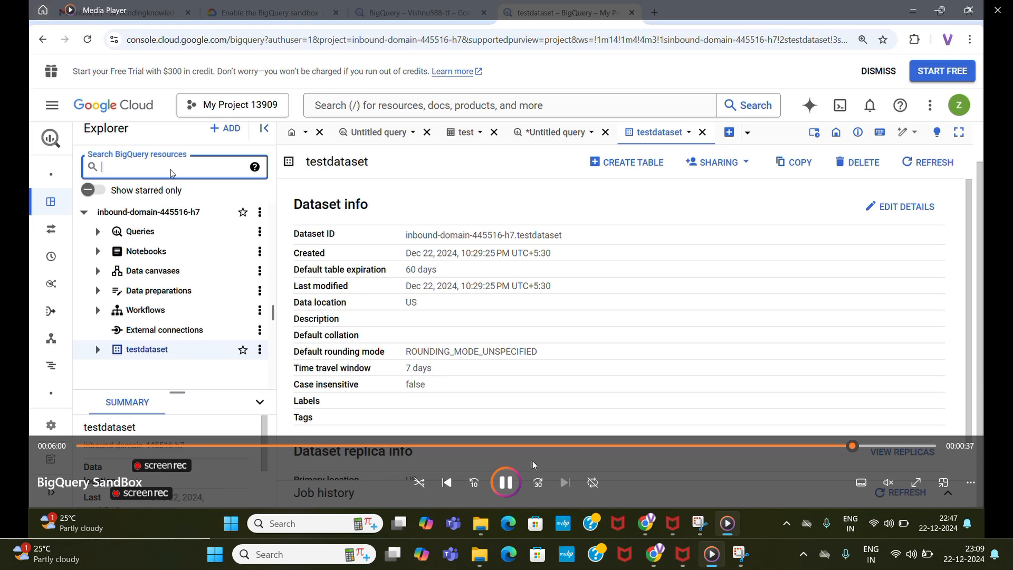
pyautogui.click(506, 483)
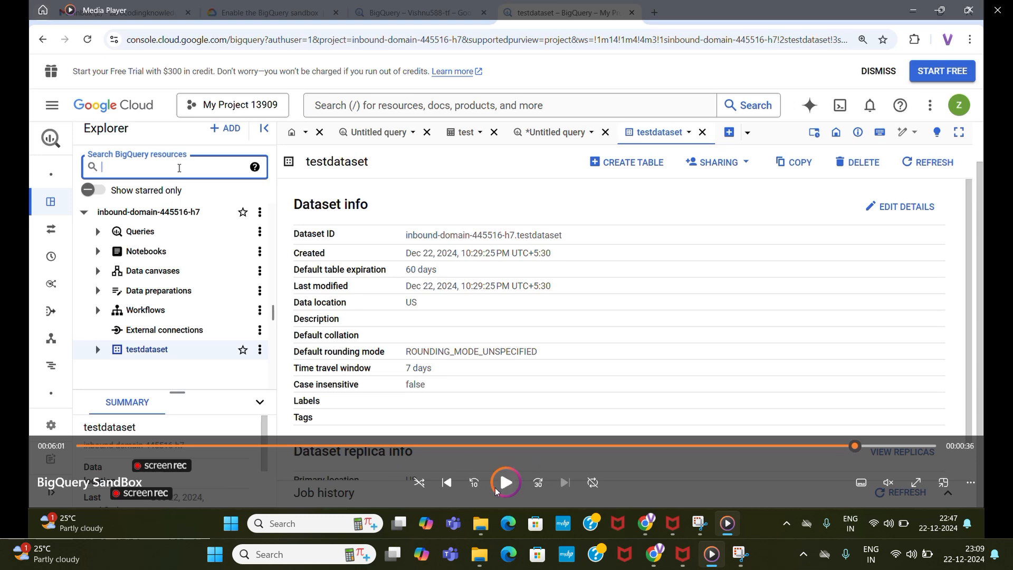
pyautogui.click(653, 527)
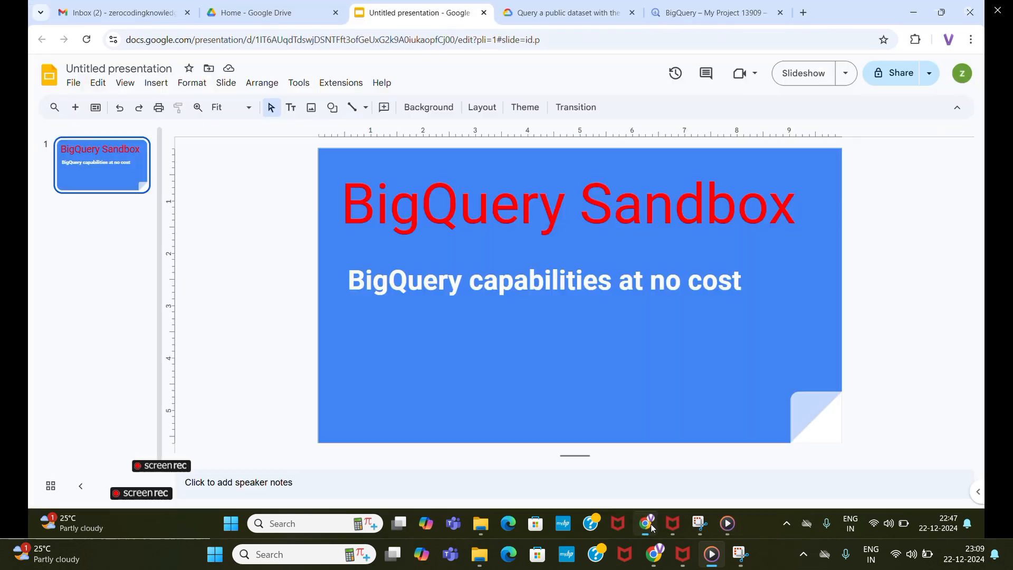
pyautogui.click(680, 19)
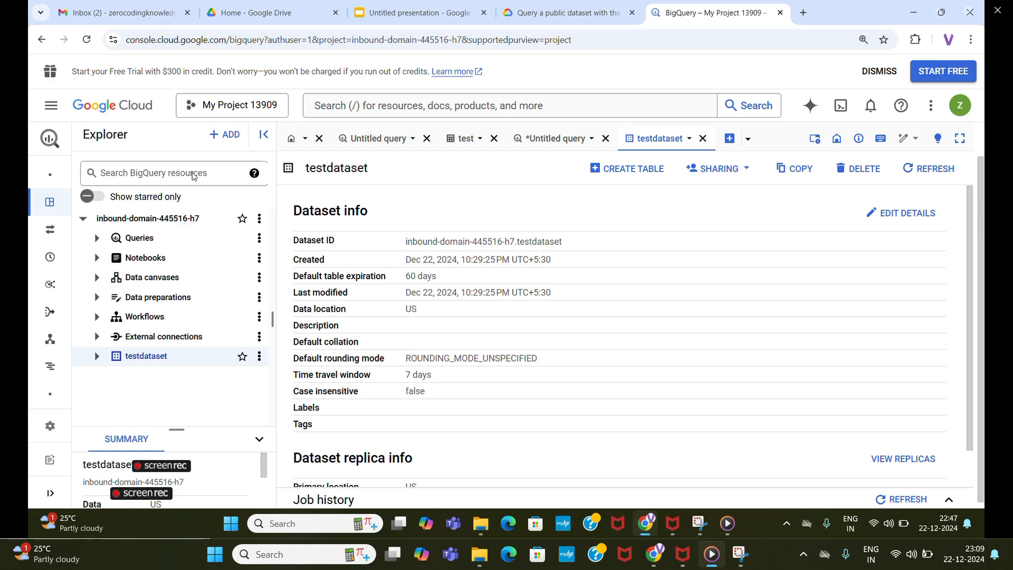
# Examine the quickstart documentation's instructions for opening and querying a public dataset.
pyautogui.click(562, 13)
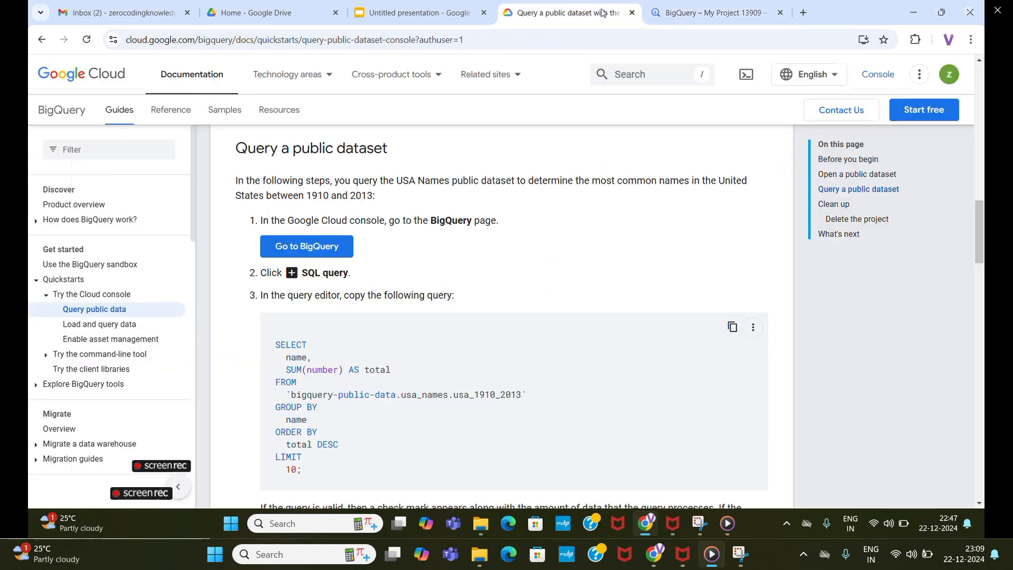
pyautogui.scroll(15, 464, 297)
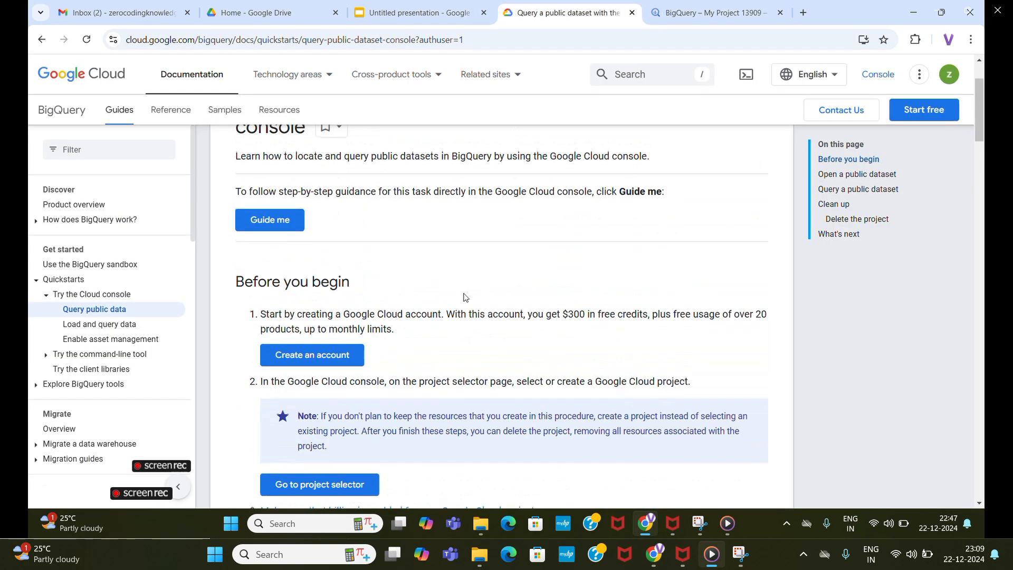
pyautogui.scroll(-15, 464, 297)
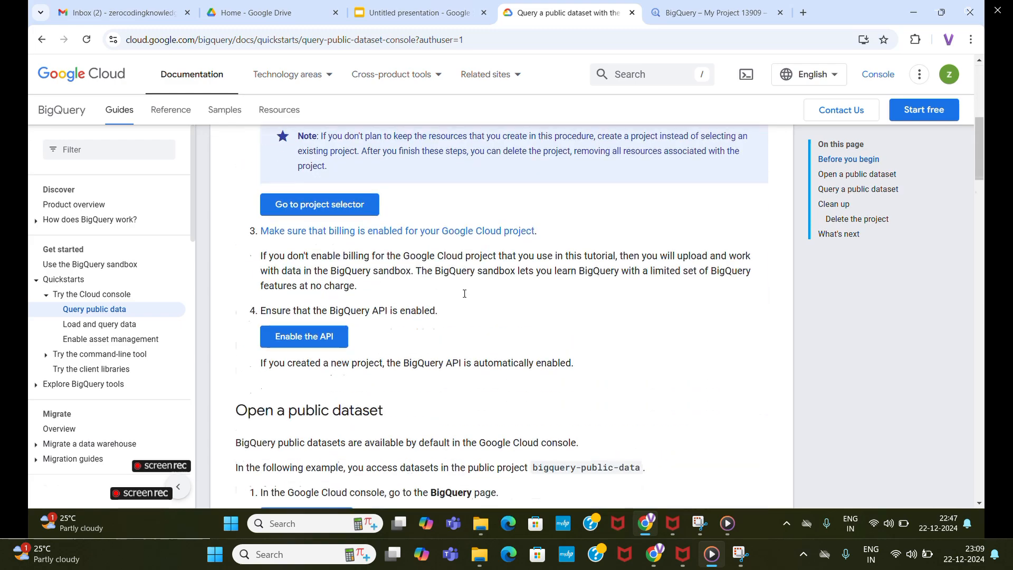
pyautogui.scroll(-4, 464, 297)
pyautogui.scroll(2, 464, 298)
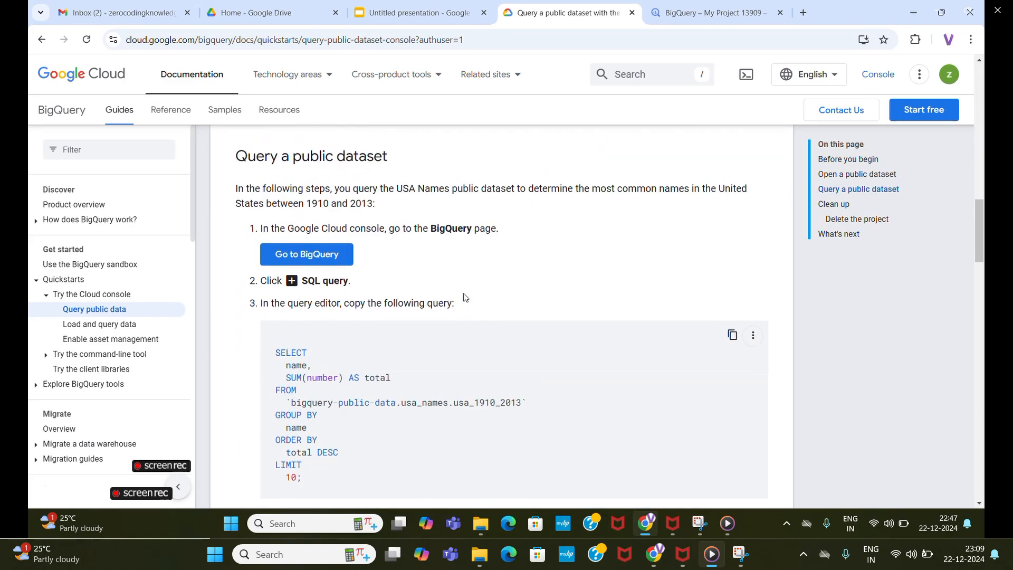
pyautogui.scroll(2, 473, 267)
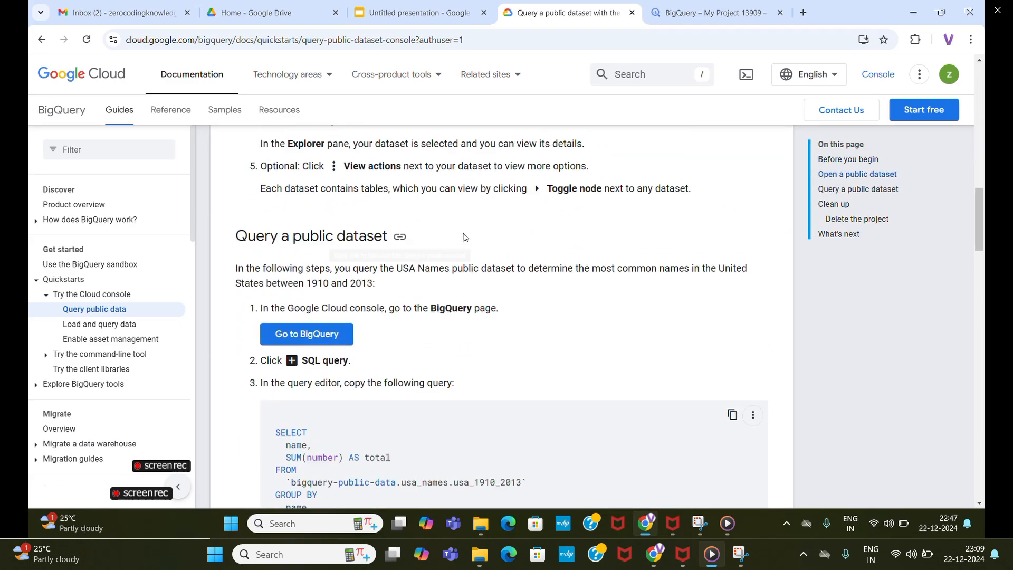
pyautogui.scroll(3, 370, 248)
pyautogui.scroll(1, 373, 238)
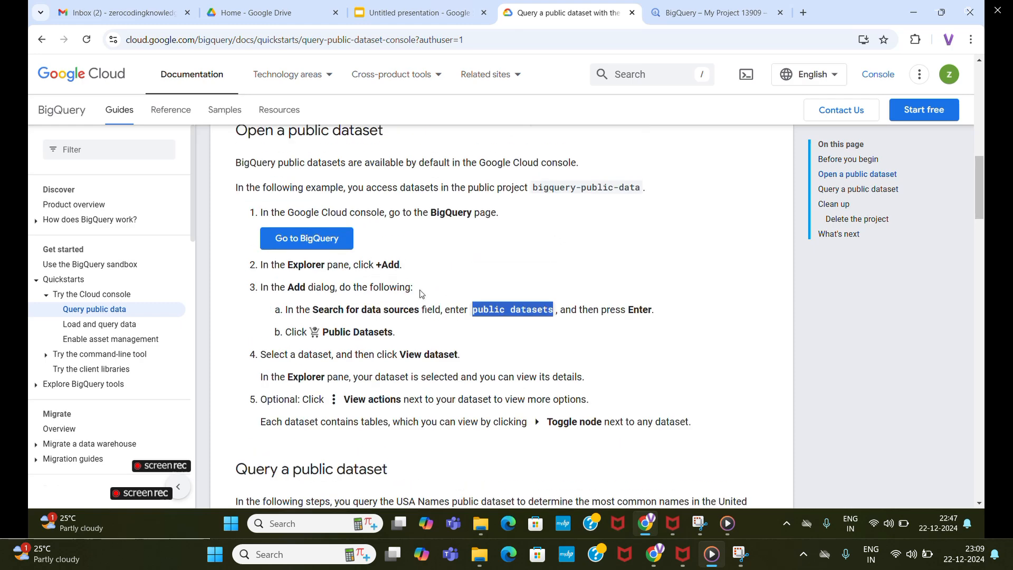
pyautogui.scroll(1, 450, 232)
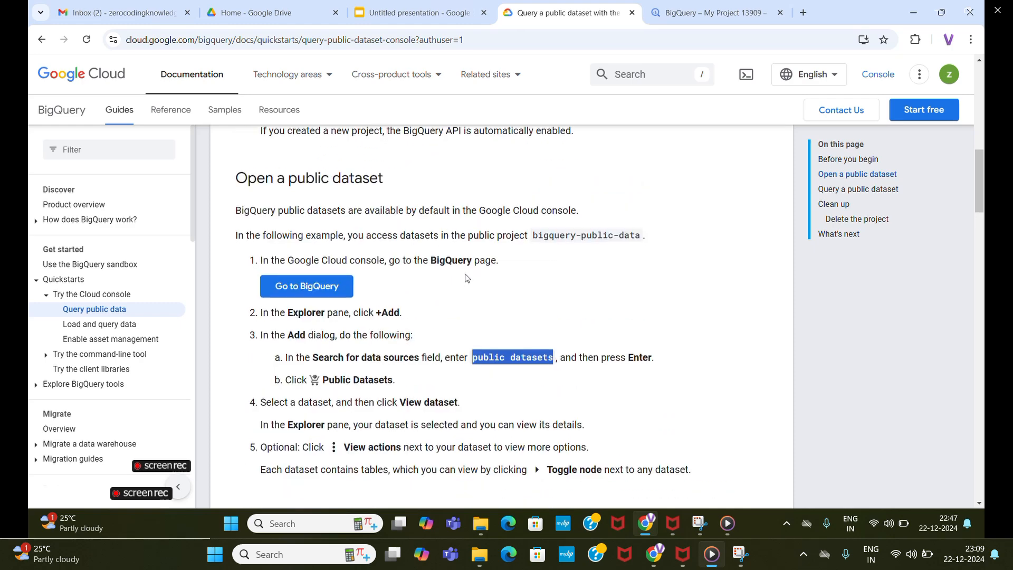
pyautogui.scroll(-1, 469, 277)
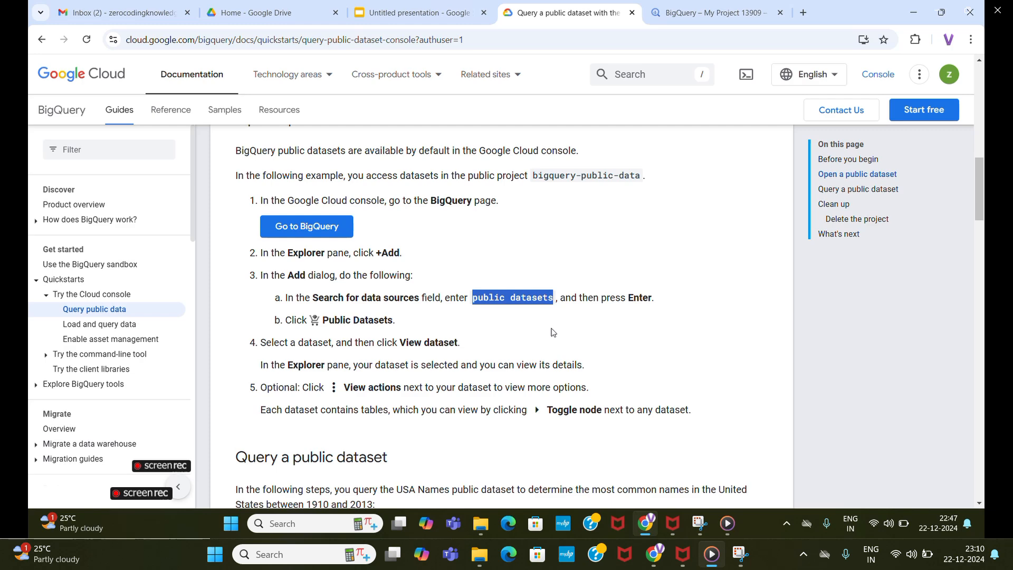
# Return to the BigQuery console, search the addable data sources for "public datasets" and open Public Datasets.
pyautogui.click(713, 15)
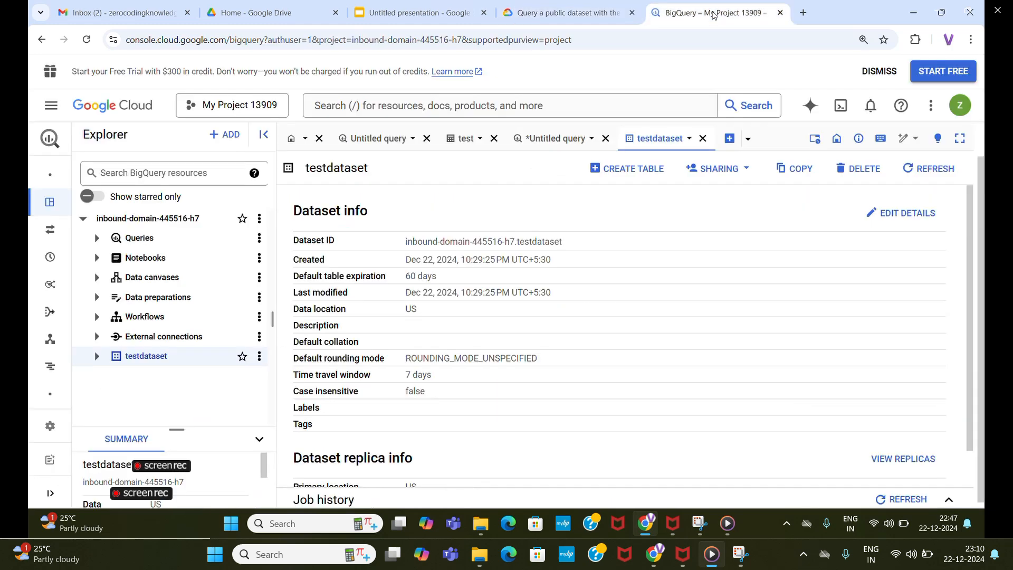
pyautogui.click(220, 136)
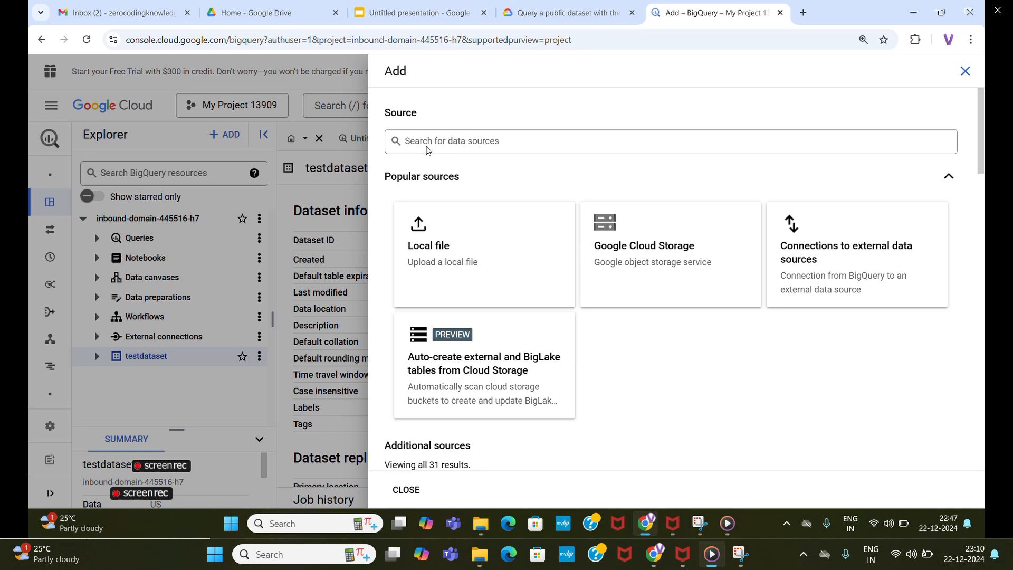
pyautogui.click(427, 148)
pyautogui.write('public datasets')
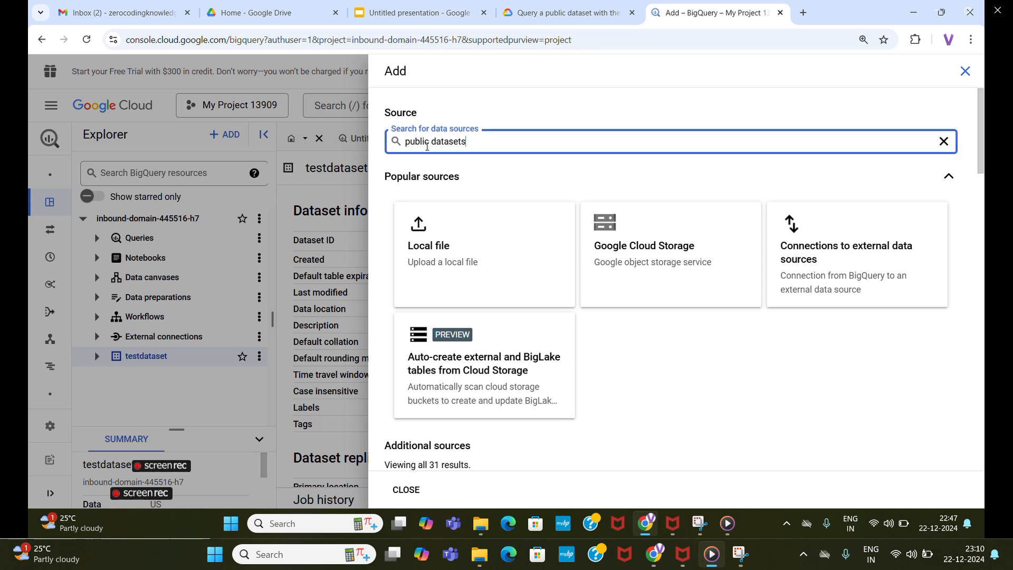
pyautogui.press('Return')
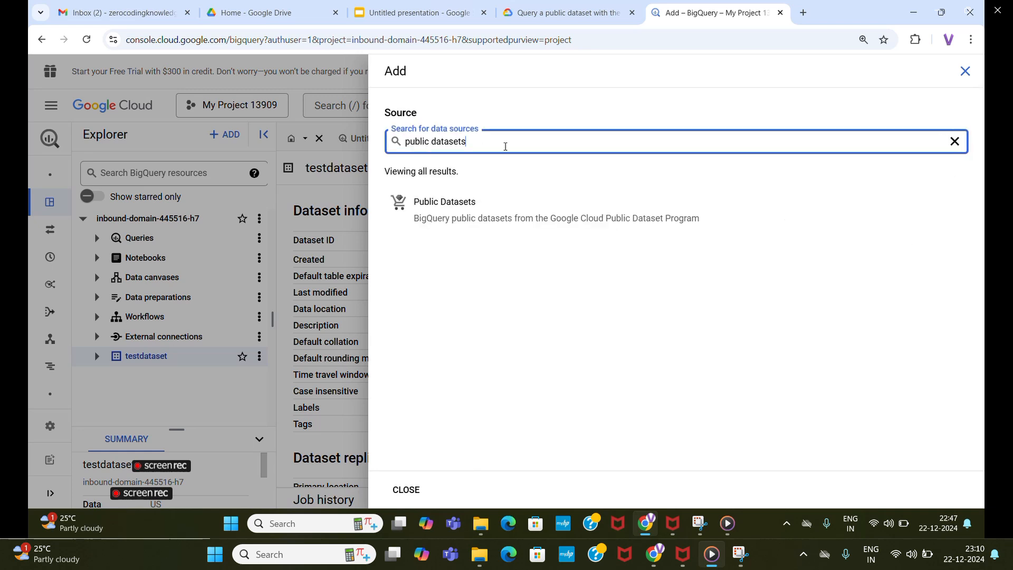
pyautogui.click(445, 202)
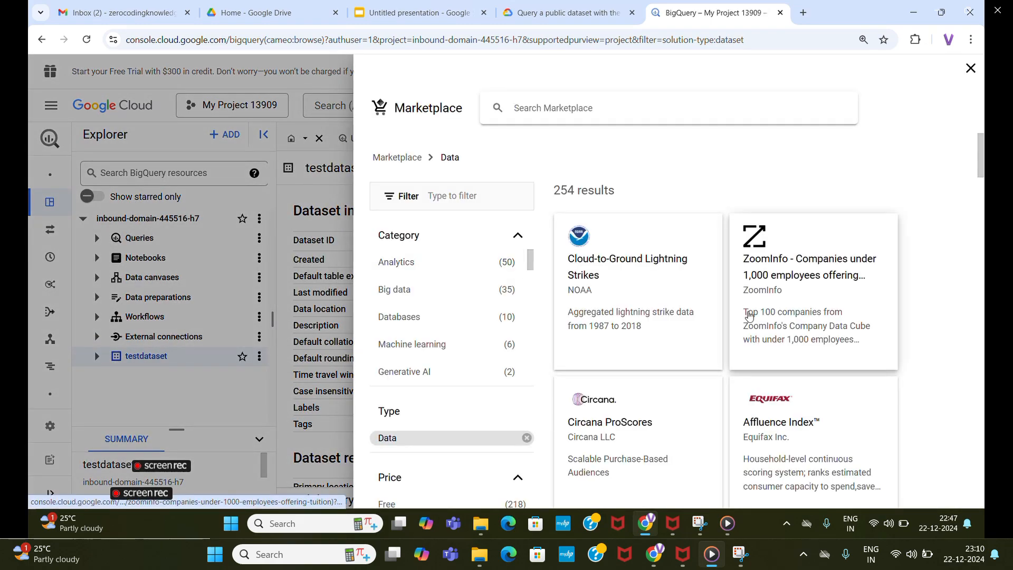
# Browse the Marketplace data listings and open the NYC TLC Trips dataset in BigQuery.
pyautogui.scroll(-5, 749, 314)
pyautogui.scroll(-15, 749, 314)
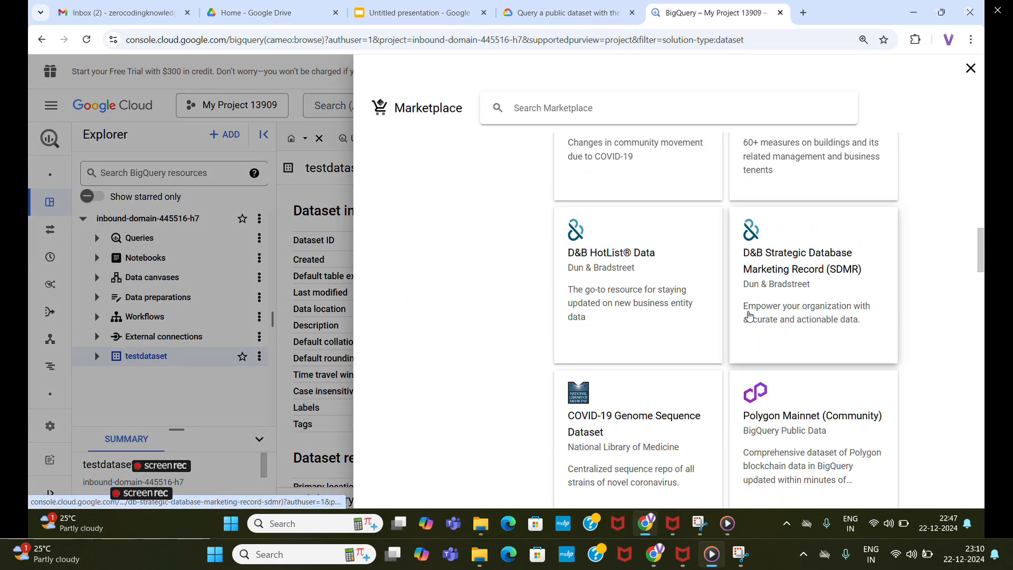
pyautogui.scroll(-15, 750, 314)
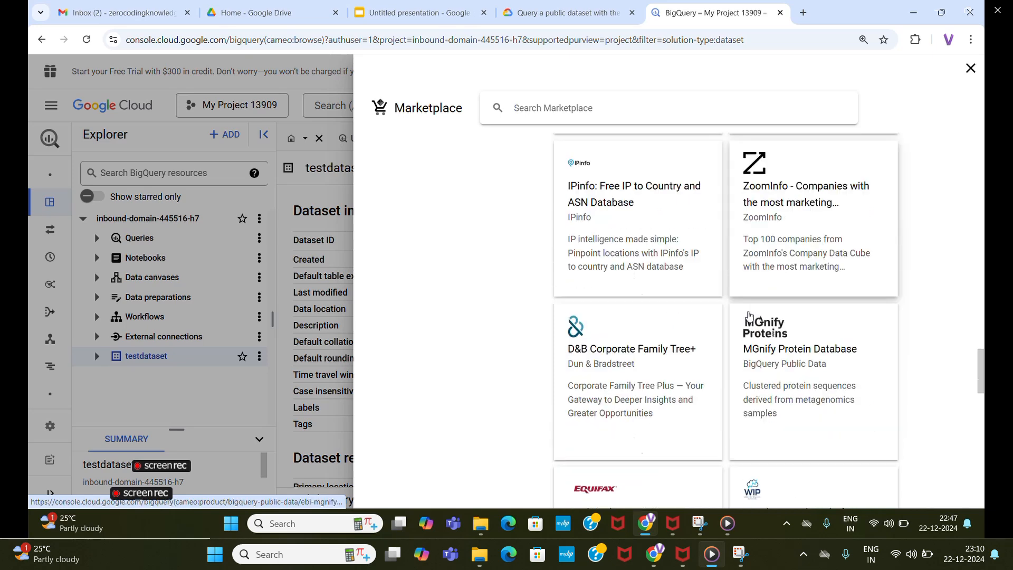
pyautogui.scroll(-10, 749, 314)
pyautogui.scroll(4, 817, 308)
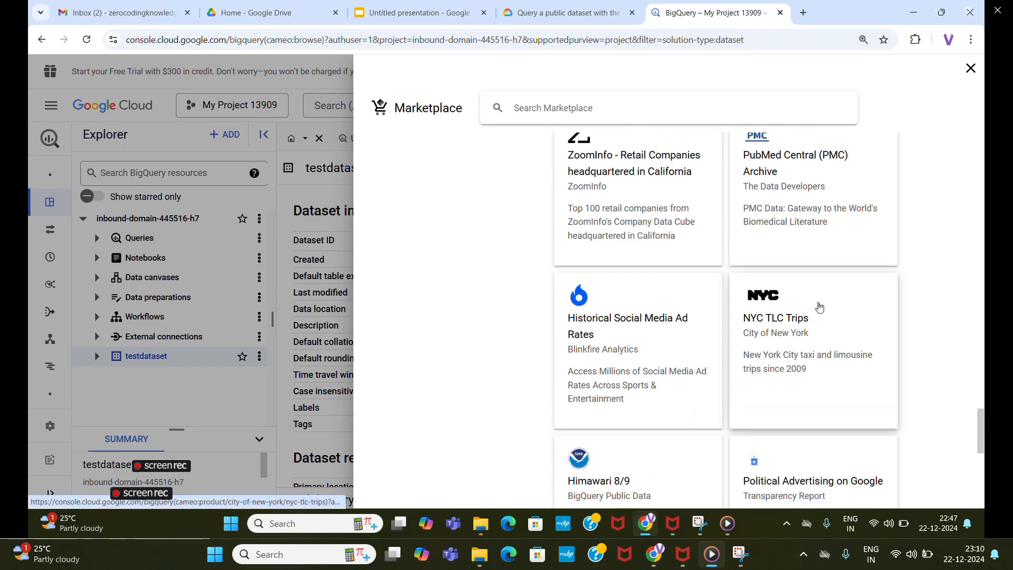
pyautogui.click(821, 306)
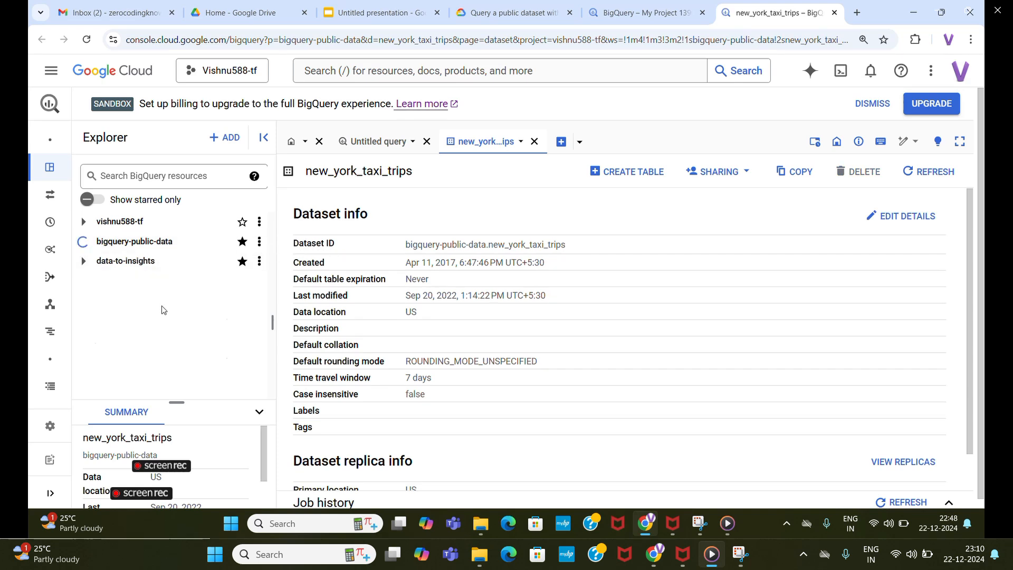
# Open the taxi_zone_geom table in new_york_taxi_trips and preview its data.
pyautogui.click(152, 342)
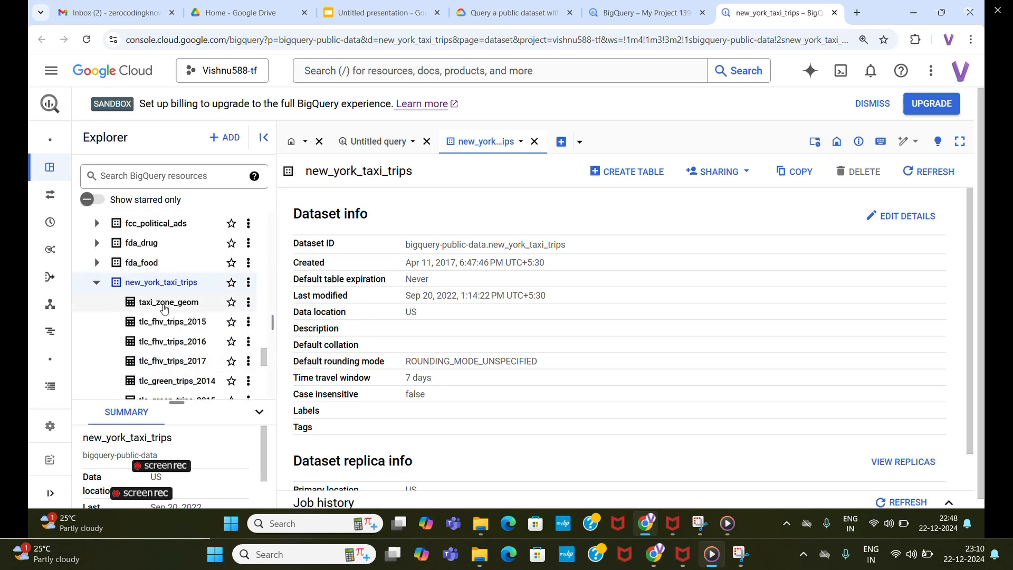
pyautogui.click(161, 304)
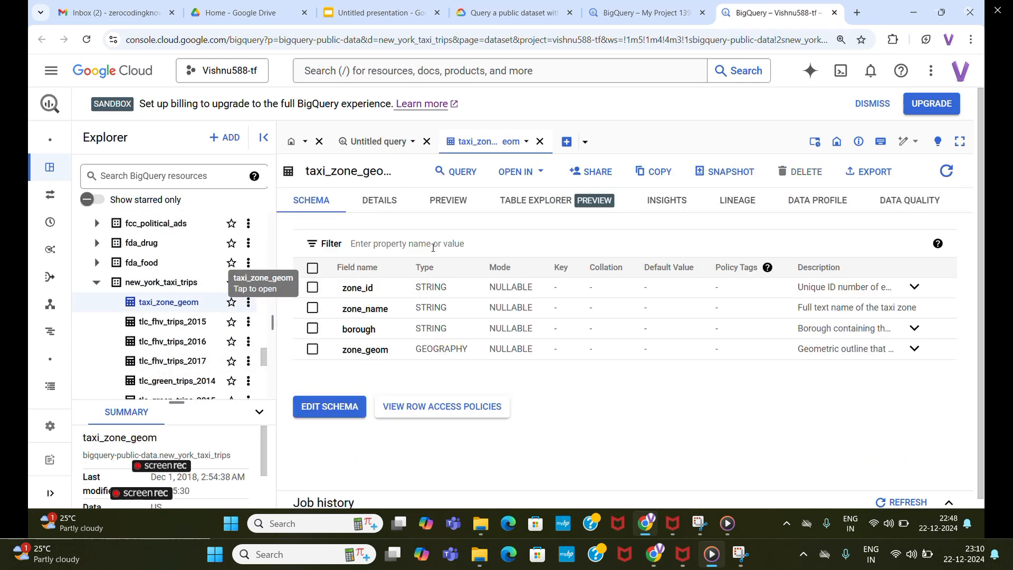
pyautogui.click(446, 200)
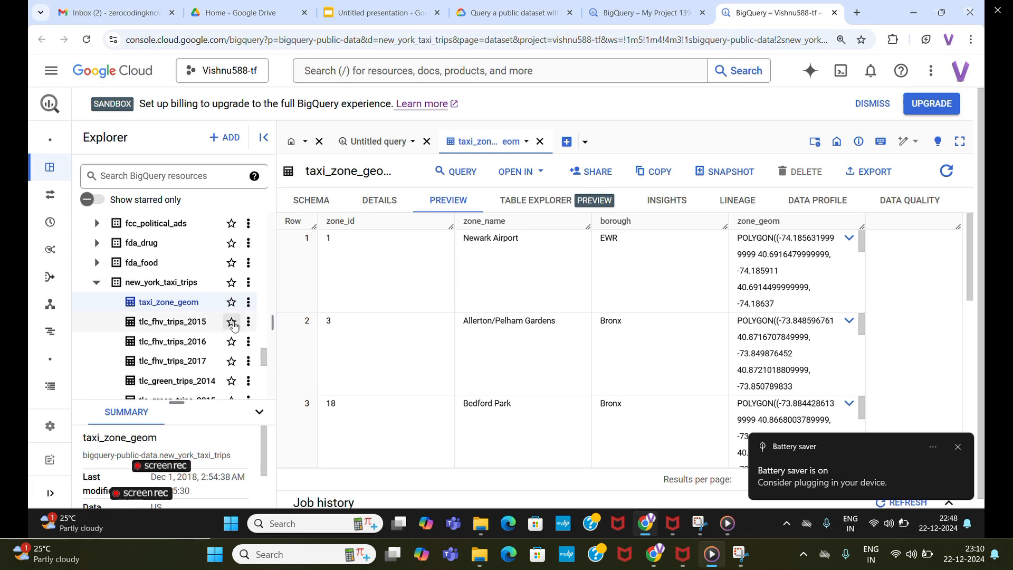
# Switch to the BigQuery Sandbox presentation in Google Slides and dismiss the battery saver notification.
pyautogui.click(383, 8)
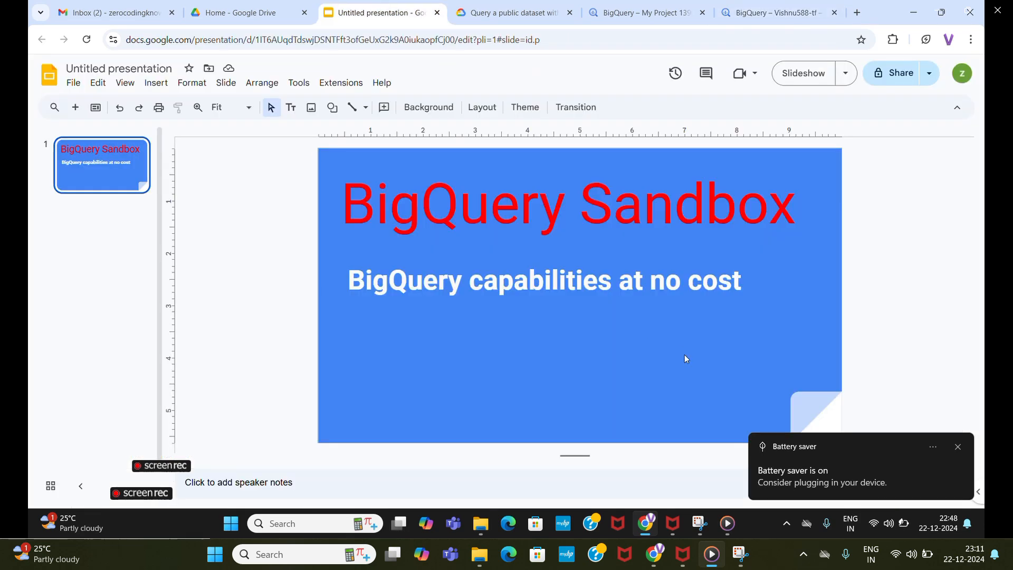
pyautogui.click(958, 447)
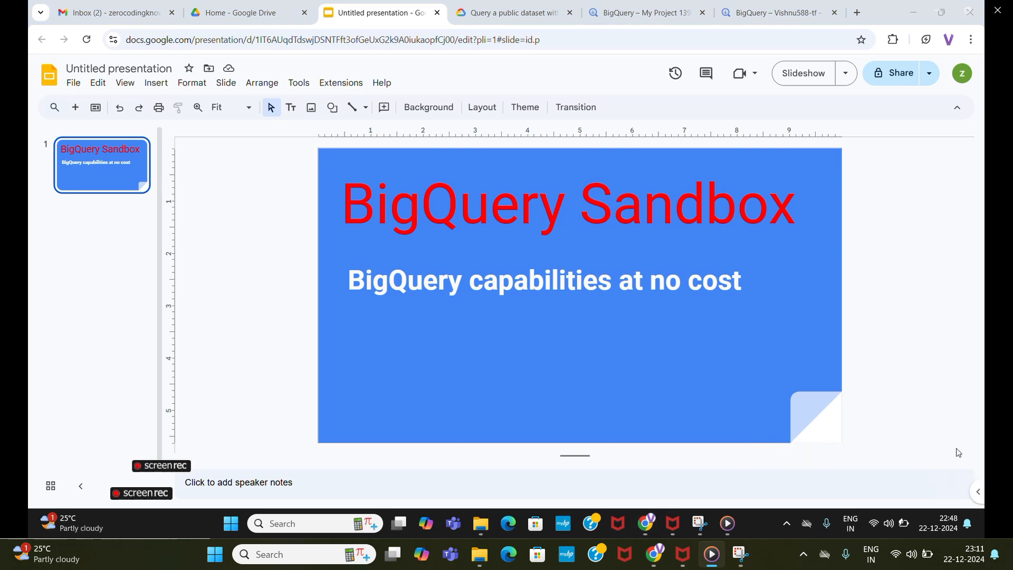